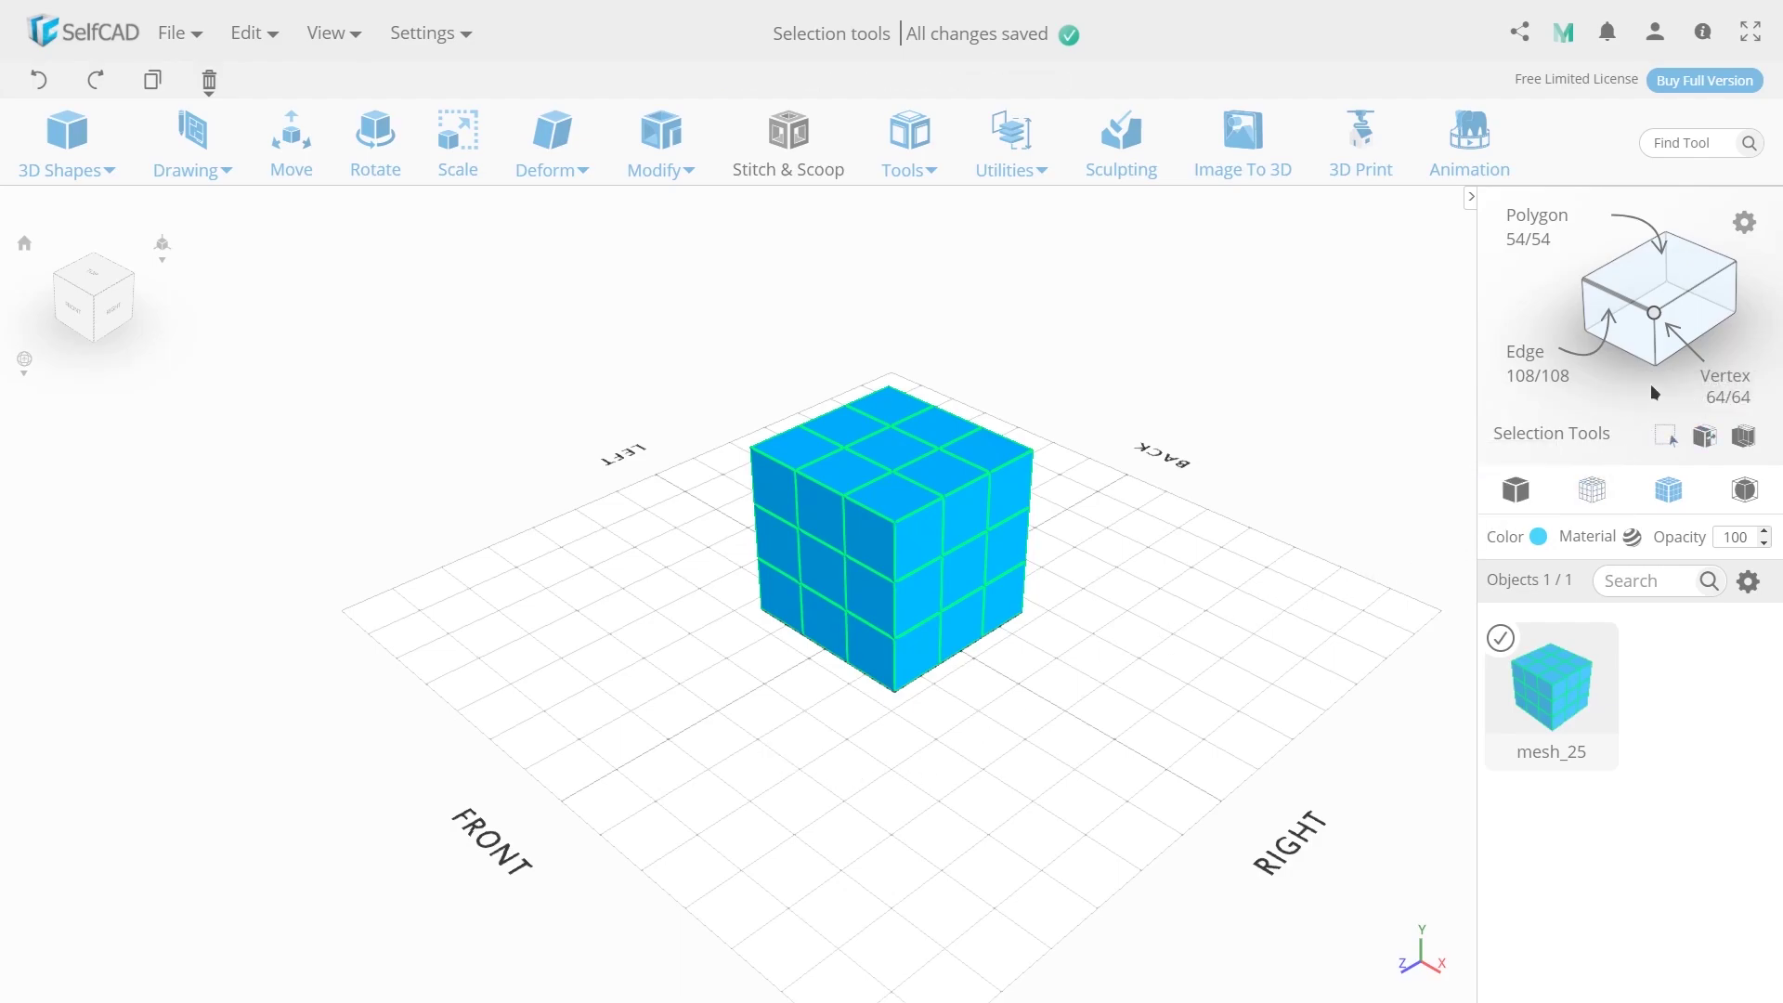
- Start Cube Selection on the mesh and narrow the selection box to a front limit of 108 and a back limit of 35
click(913, 533)
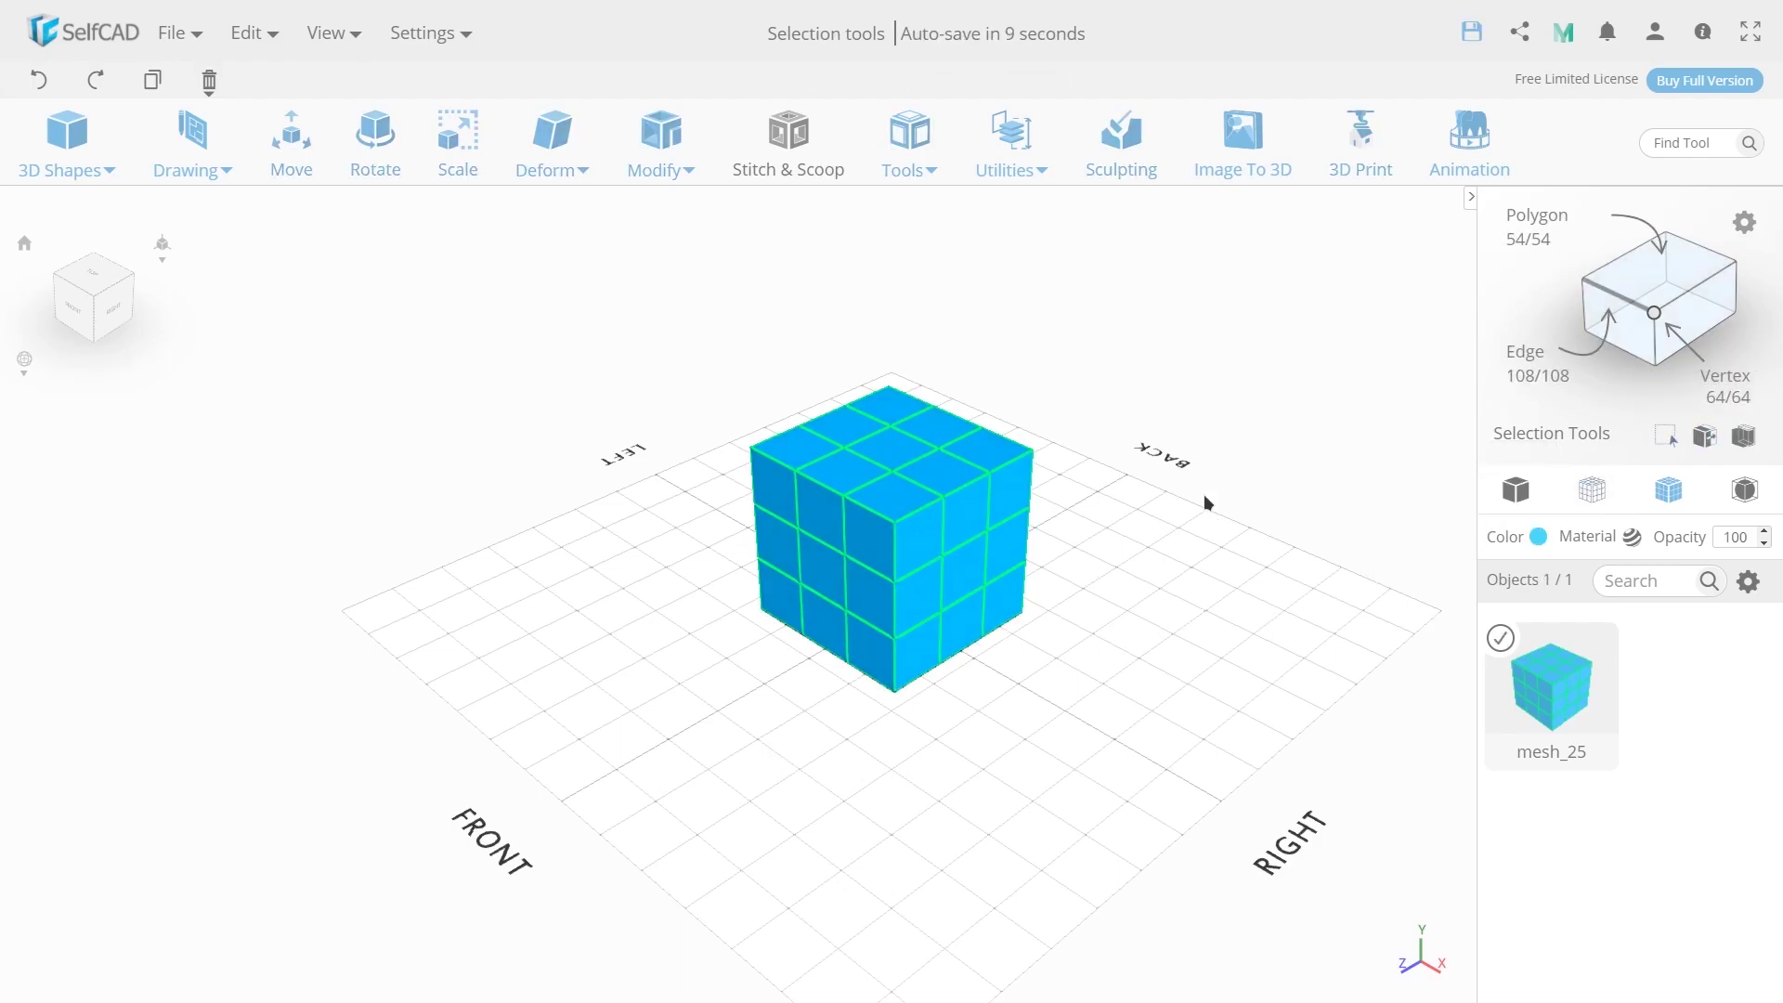
click(1745, 437)
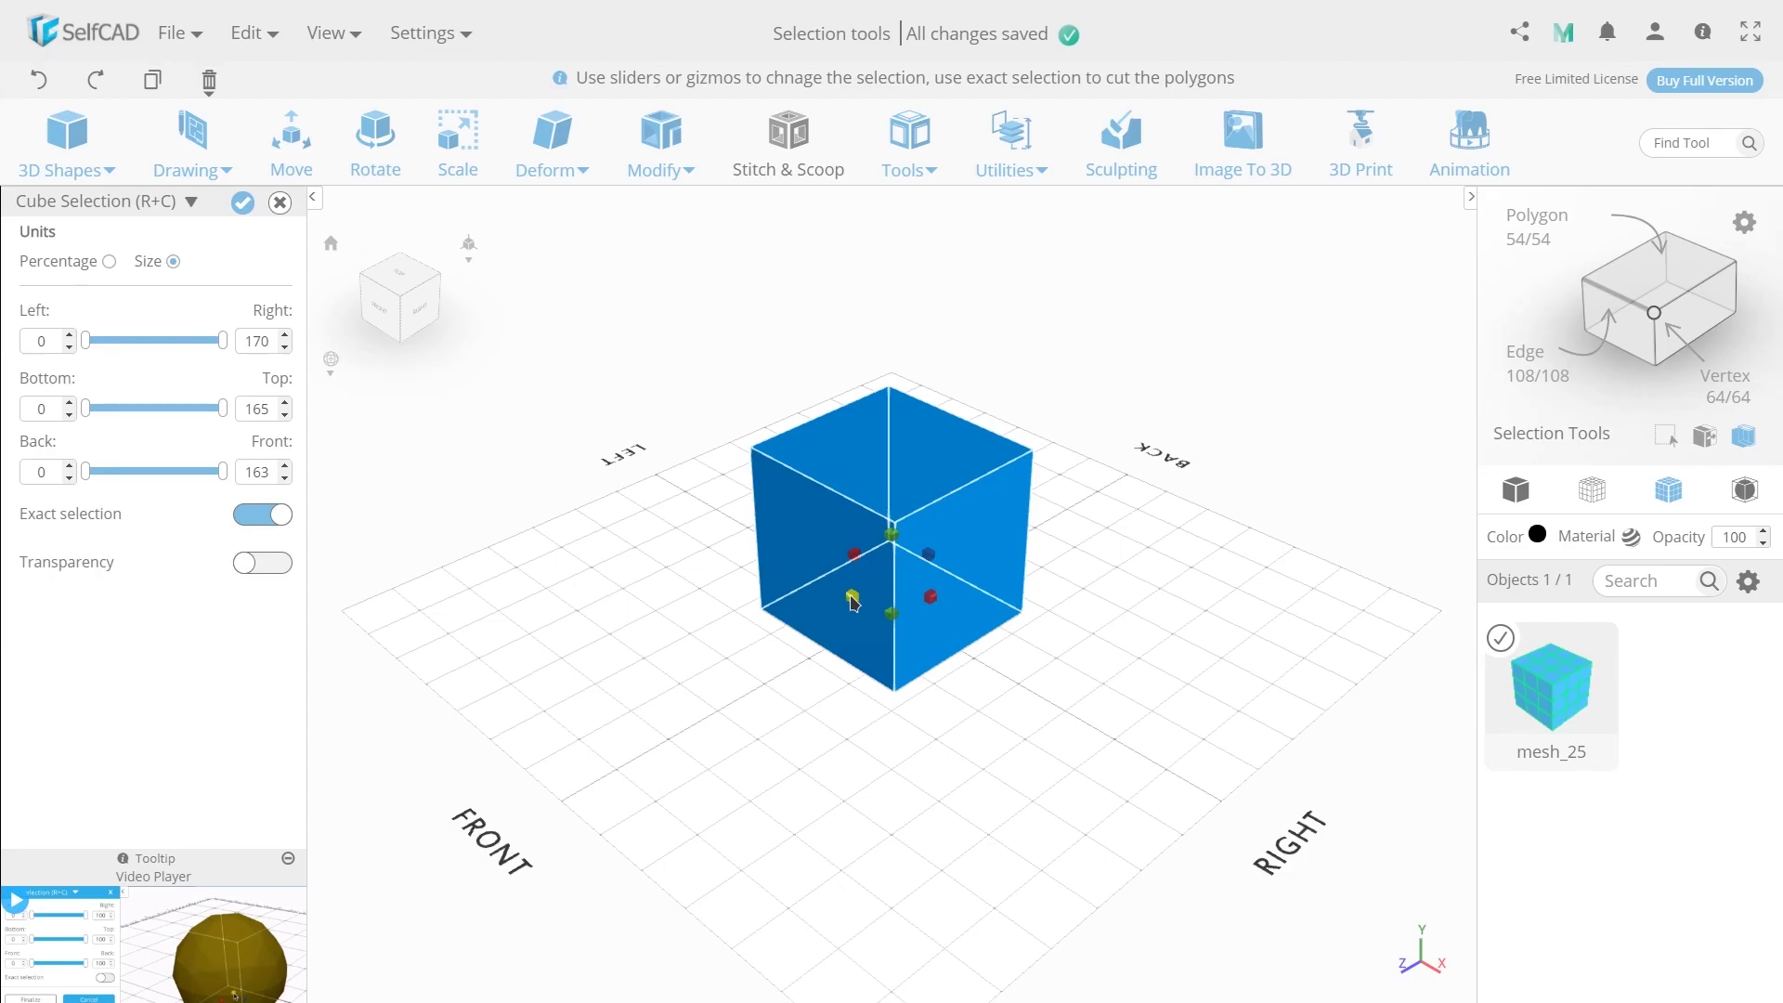
drag(853, 599, 931, 591)
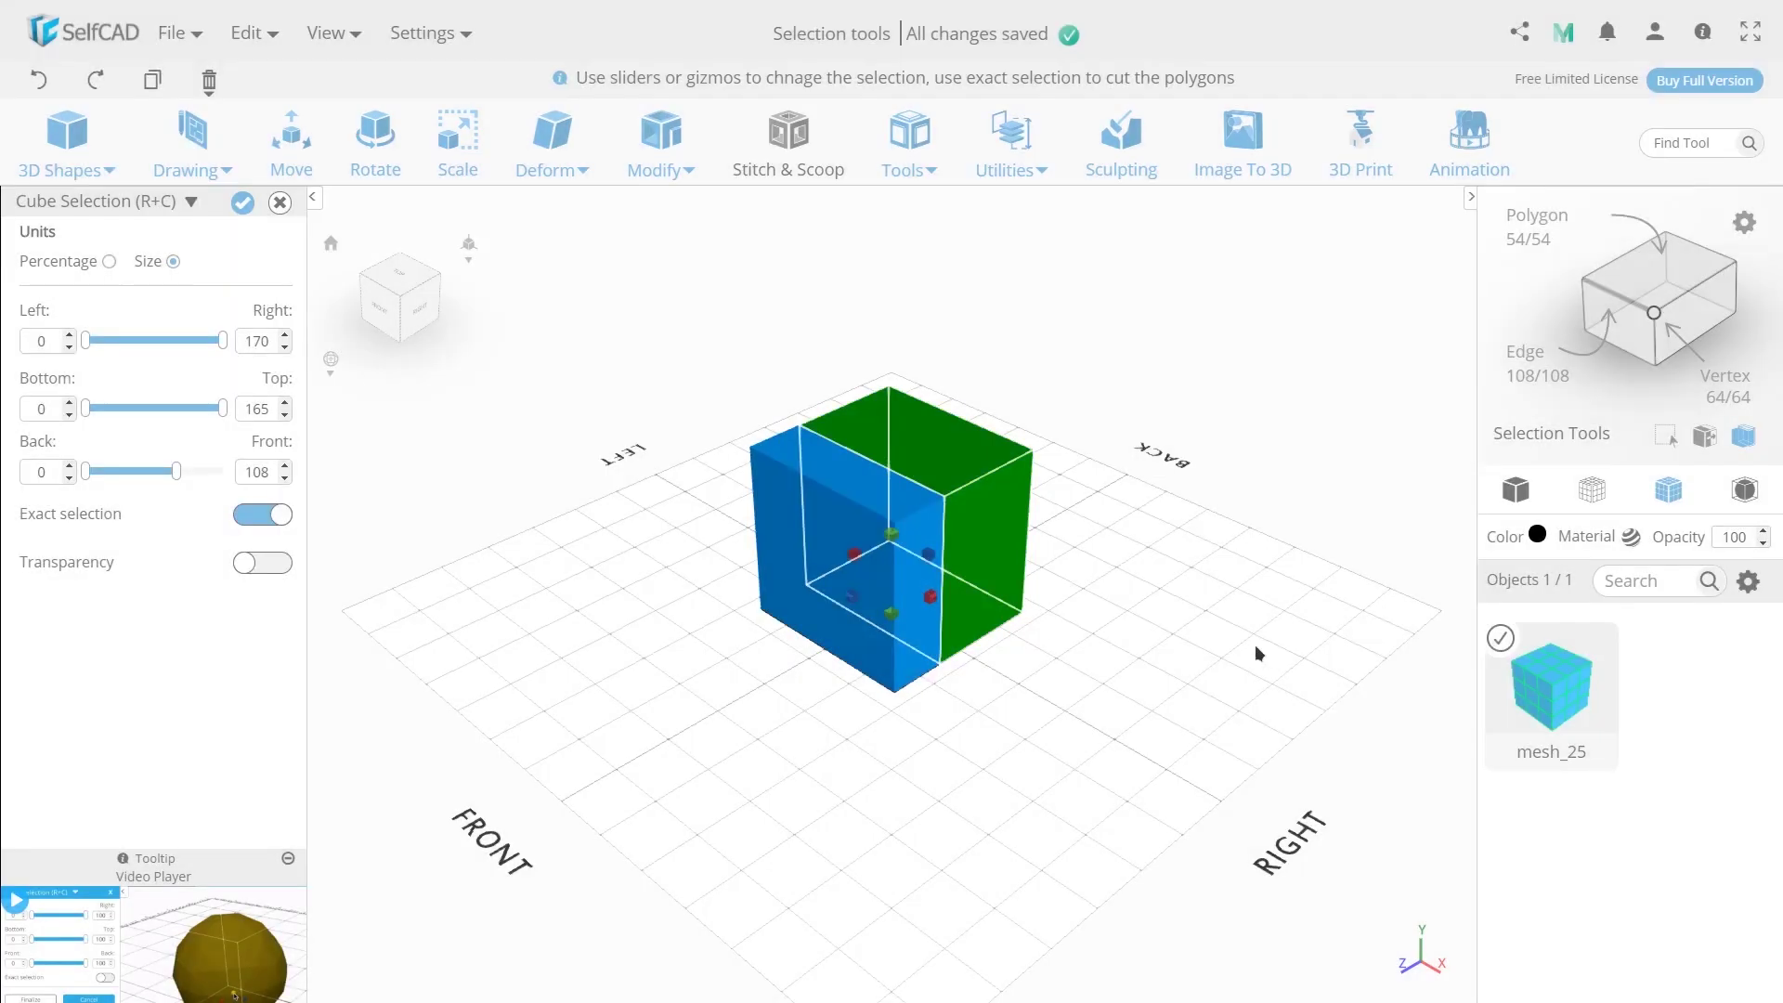
drag(1256, 644, 1039, 610)
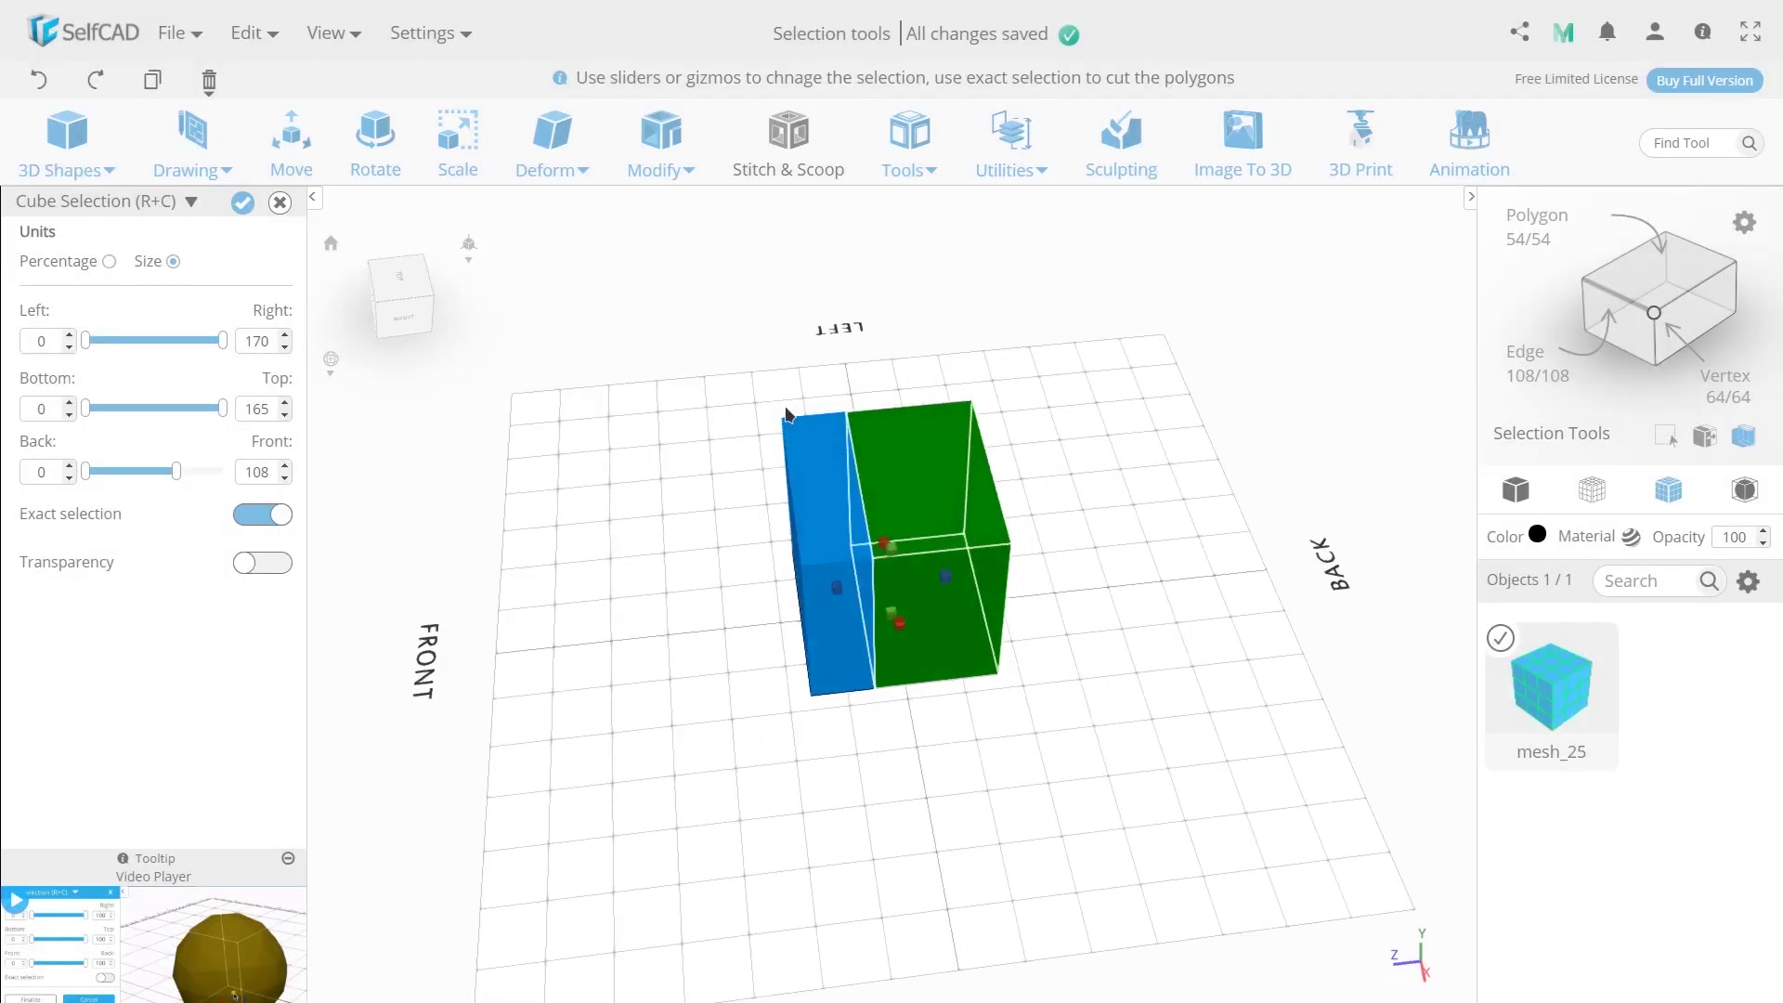
drag(943, 715, 918, 617)
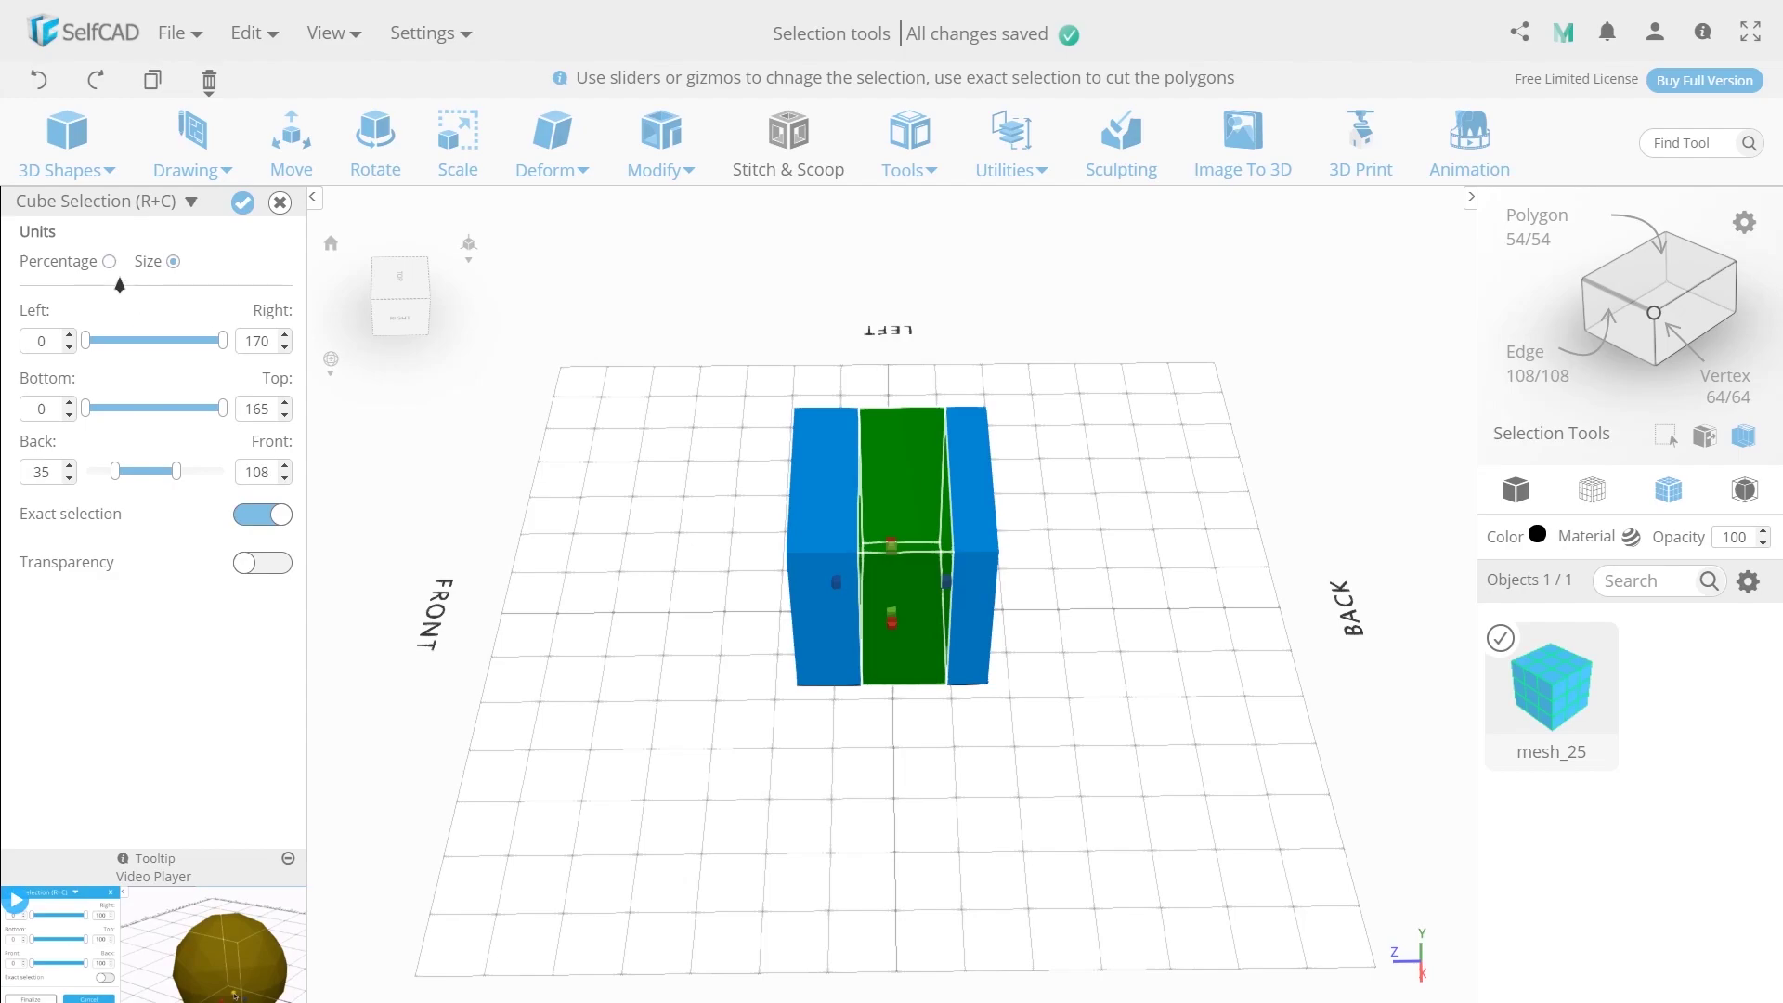
- Switch the cube selection units to Percentage and back to Size, and restore the home view
click(108, 261)
click(172, 261)
click(330, 243)
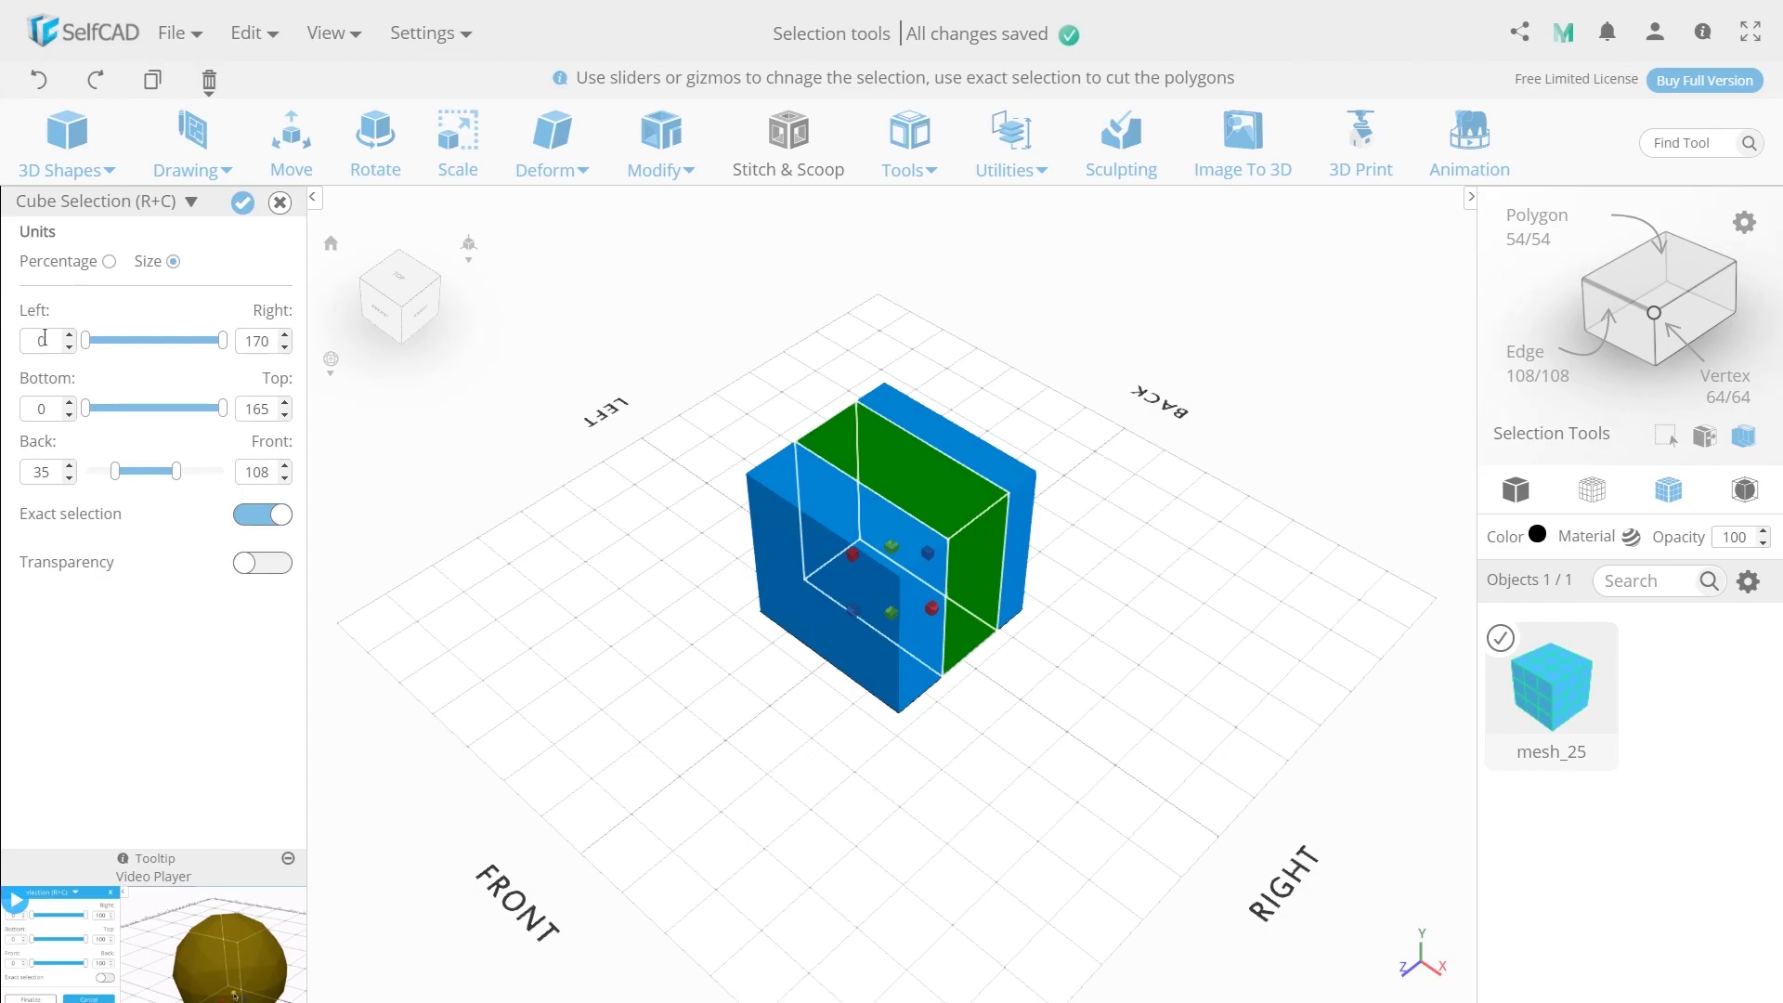
- Try a left limit of 140 for the cube selection and bring it back to 0
drag(51, 337, 24, 340)
text(140)
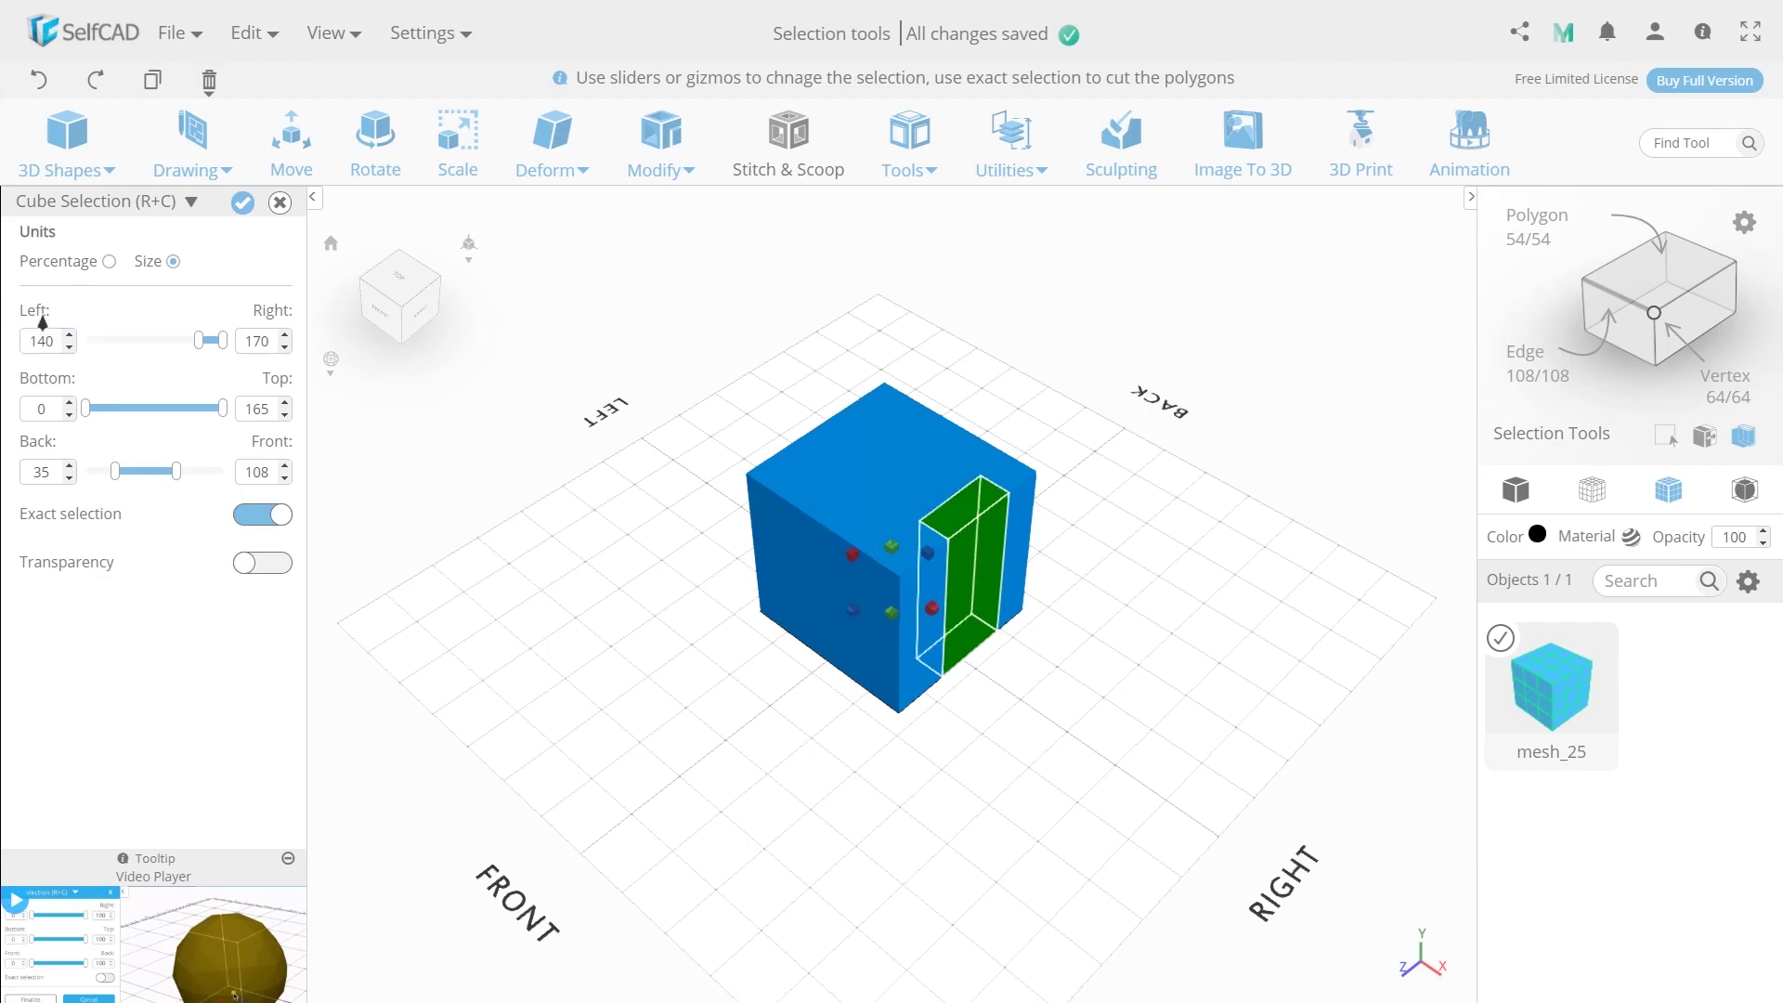
drag(198, 346, 81, 343)
- Narrow the cube selection to about 45.9 on the left, 117.2 on the right and 12.3 at the bottom
double_click(278, 342)
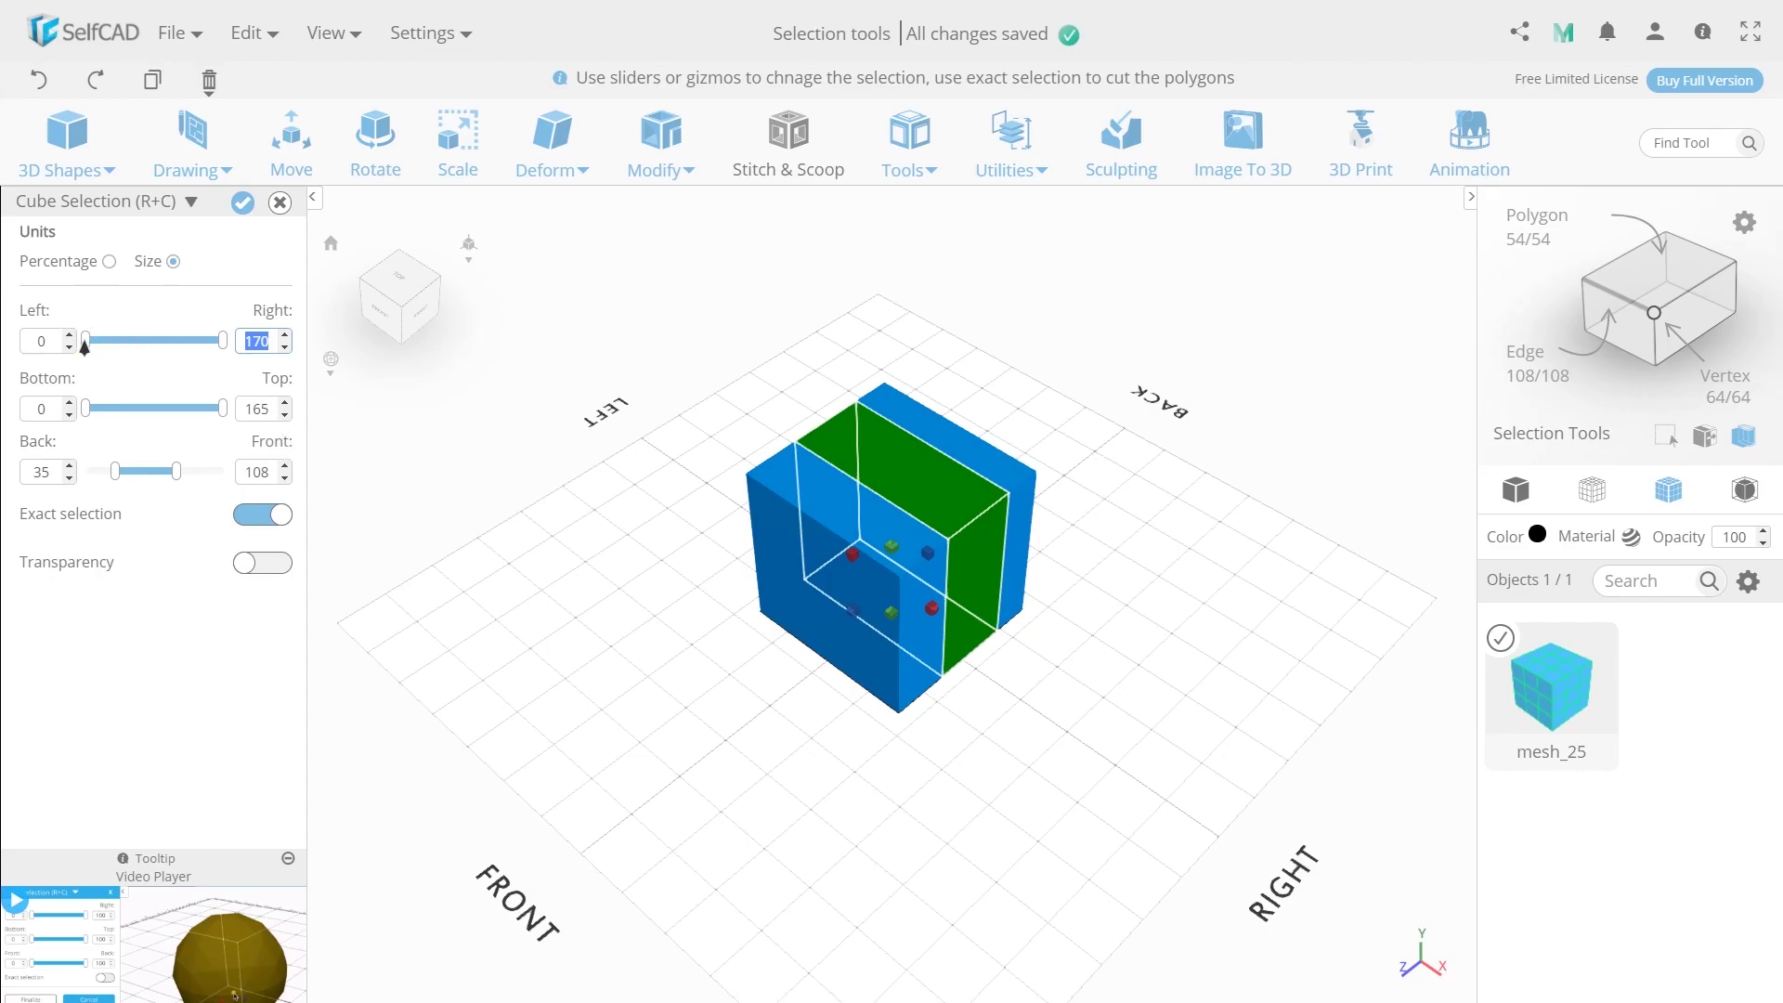
drag(85, 347, 180, 347)
drag(86, 410, 97, 409)
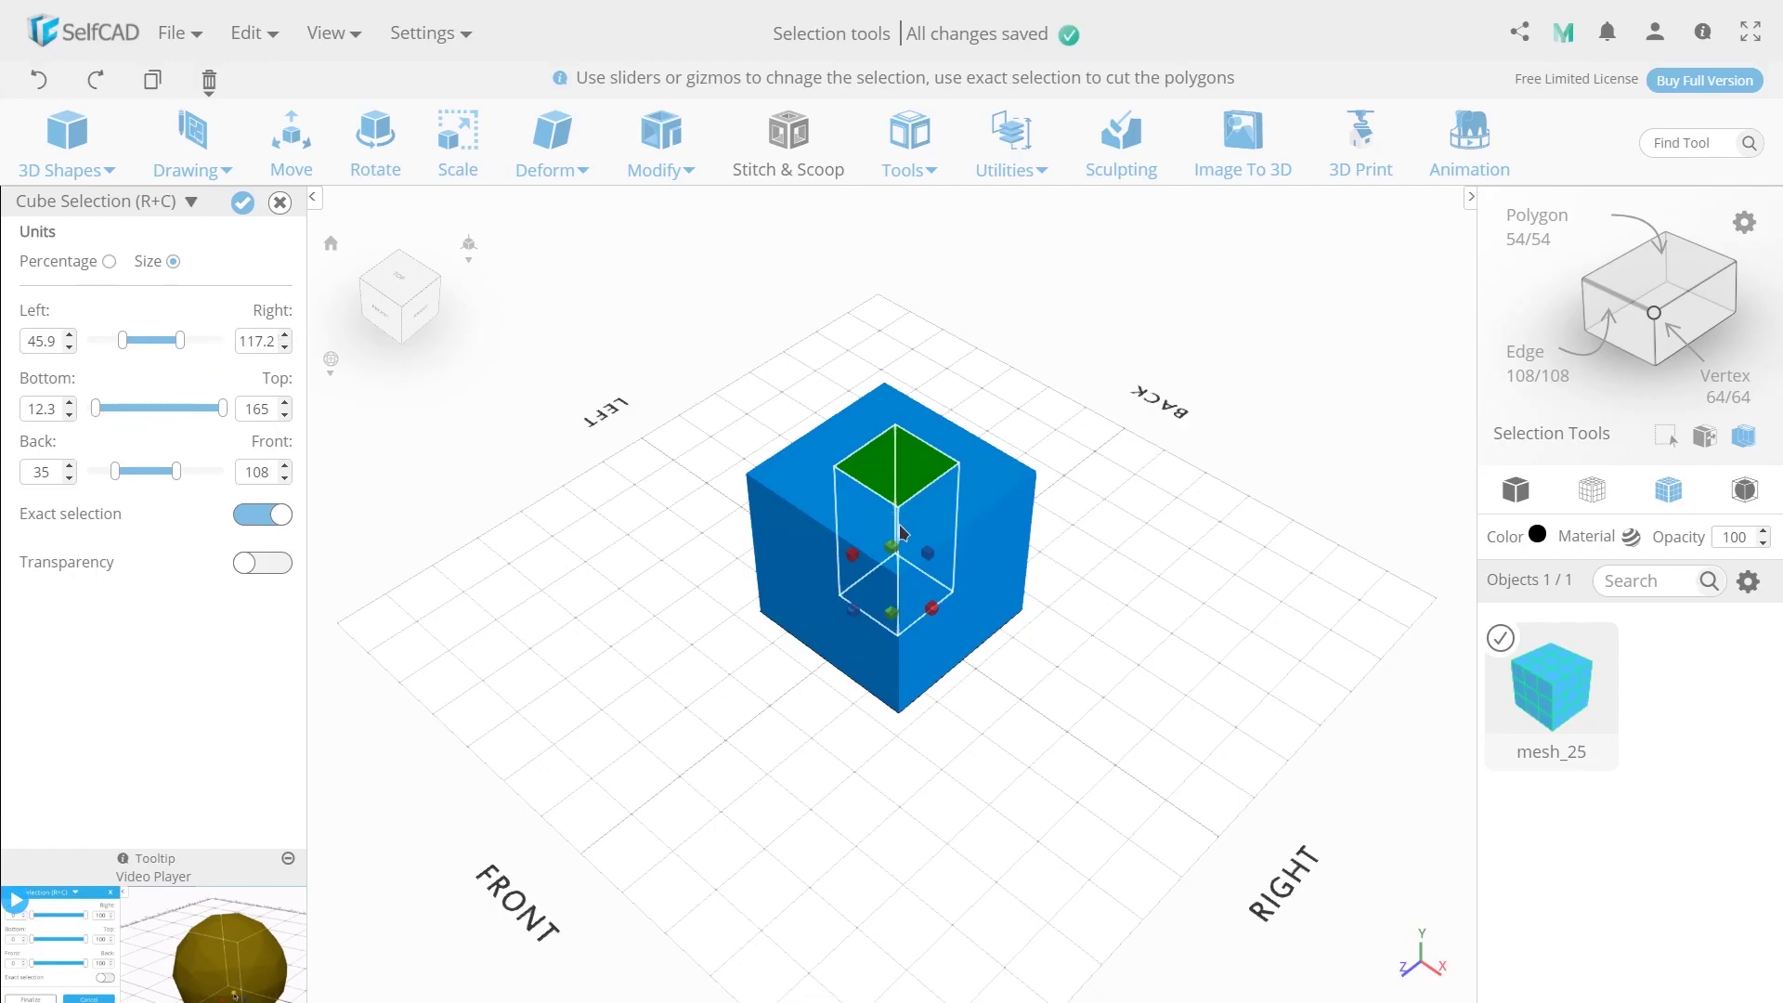
- Extend the cube selection to 0 on the left, 170 on the right and 163 at the front, with a back limit of 25
drag(1126, 669, 1132, 653)
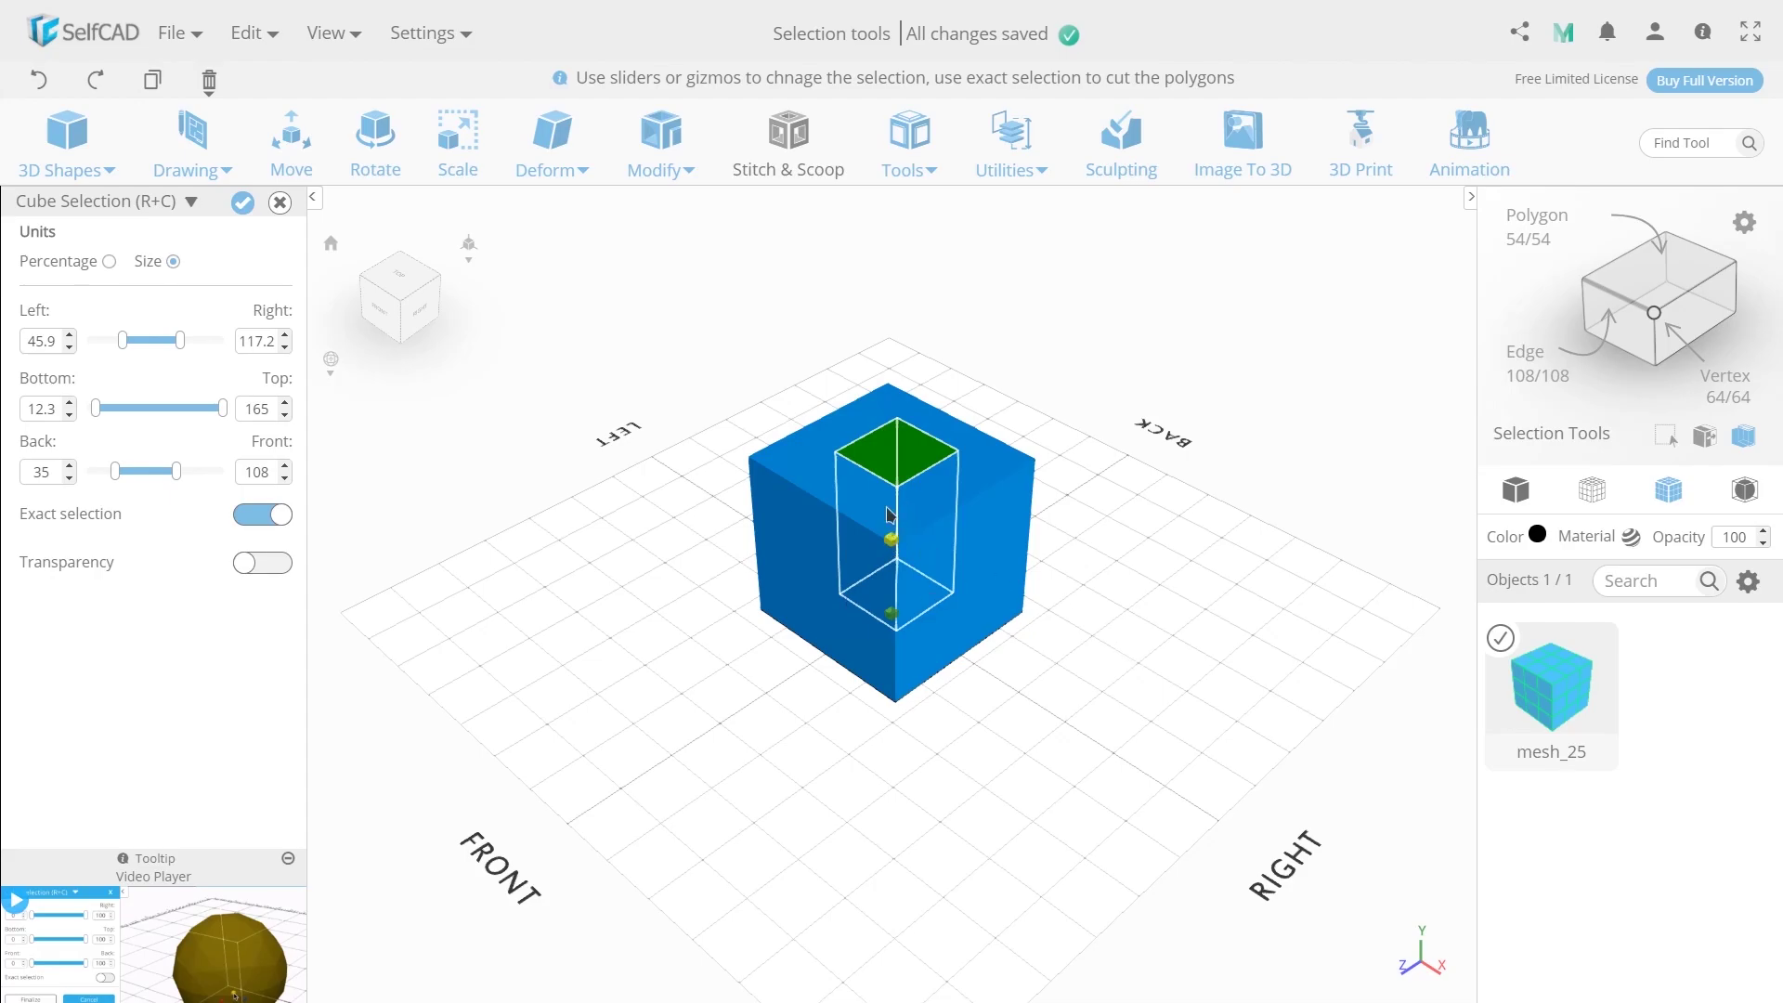
drag(927, 605, 929, 606)
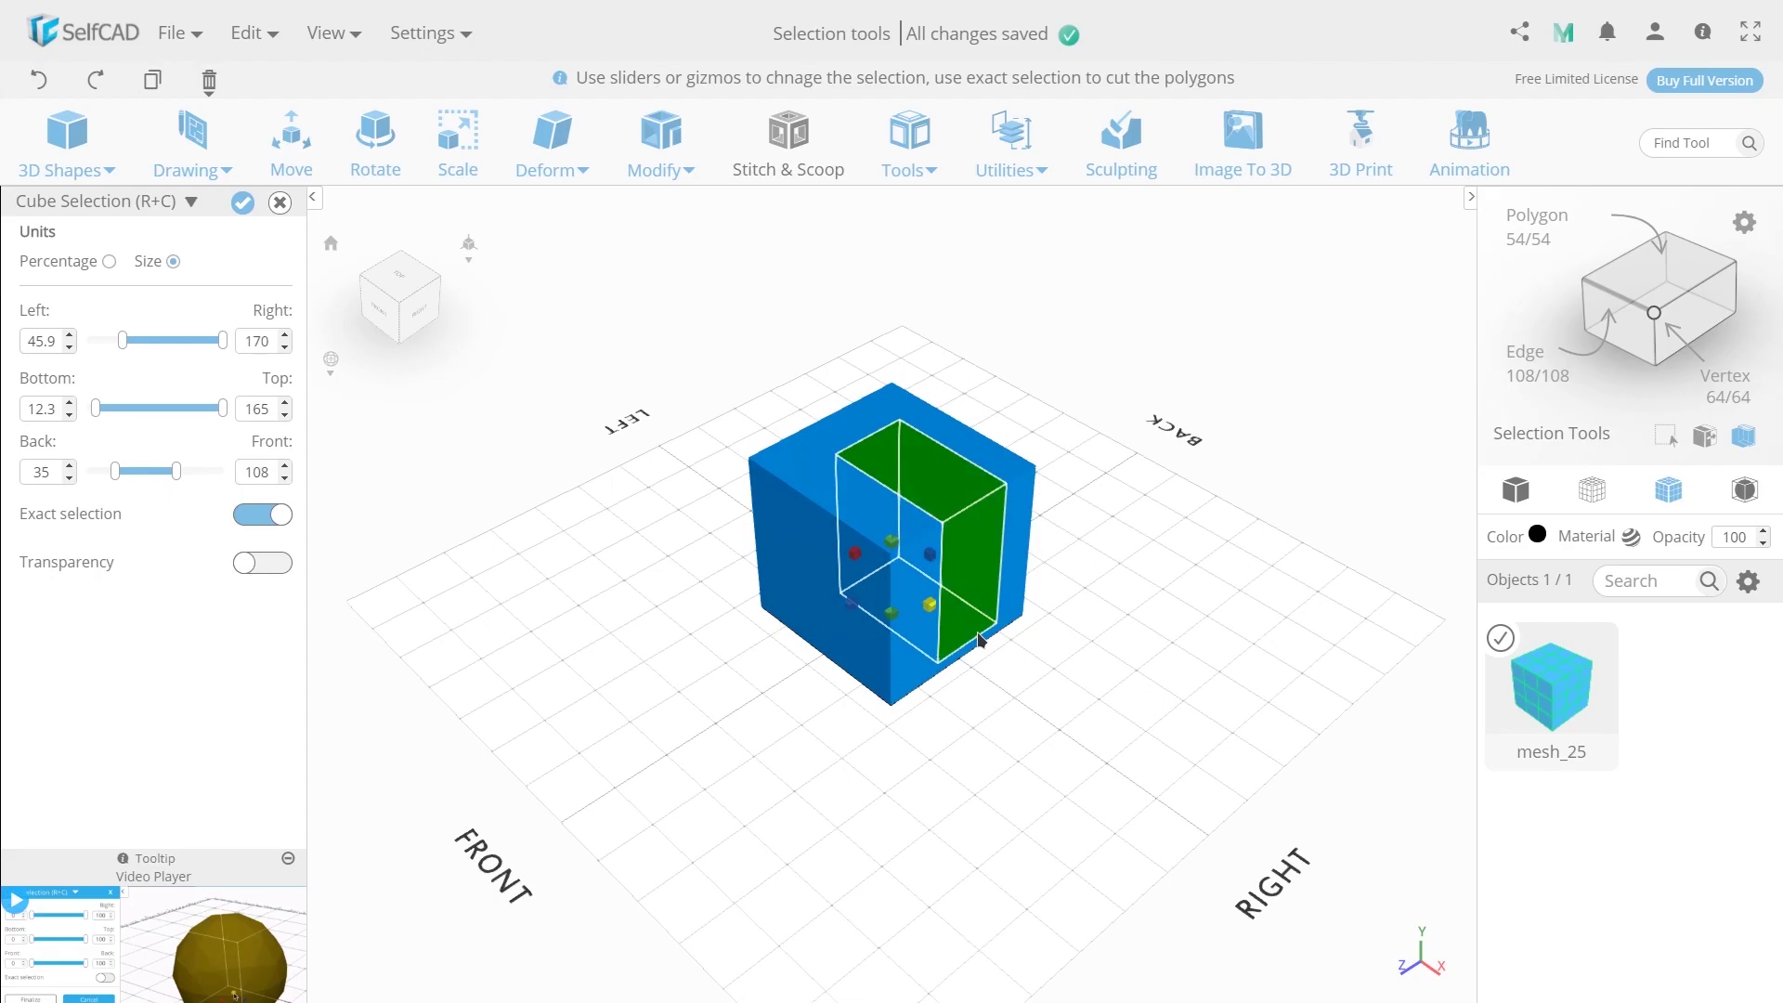
drag(854, 555, 808, 620)
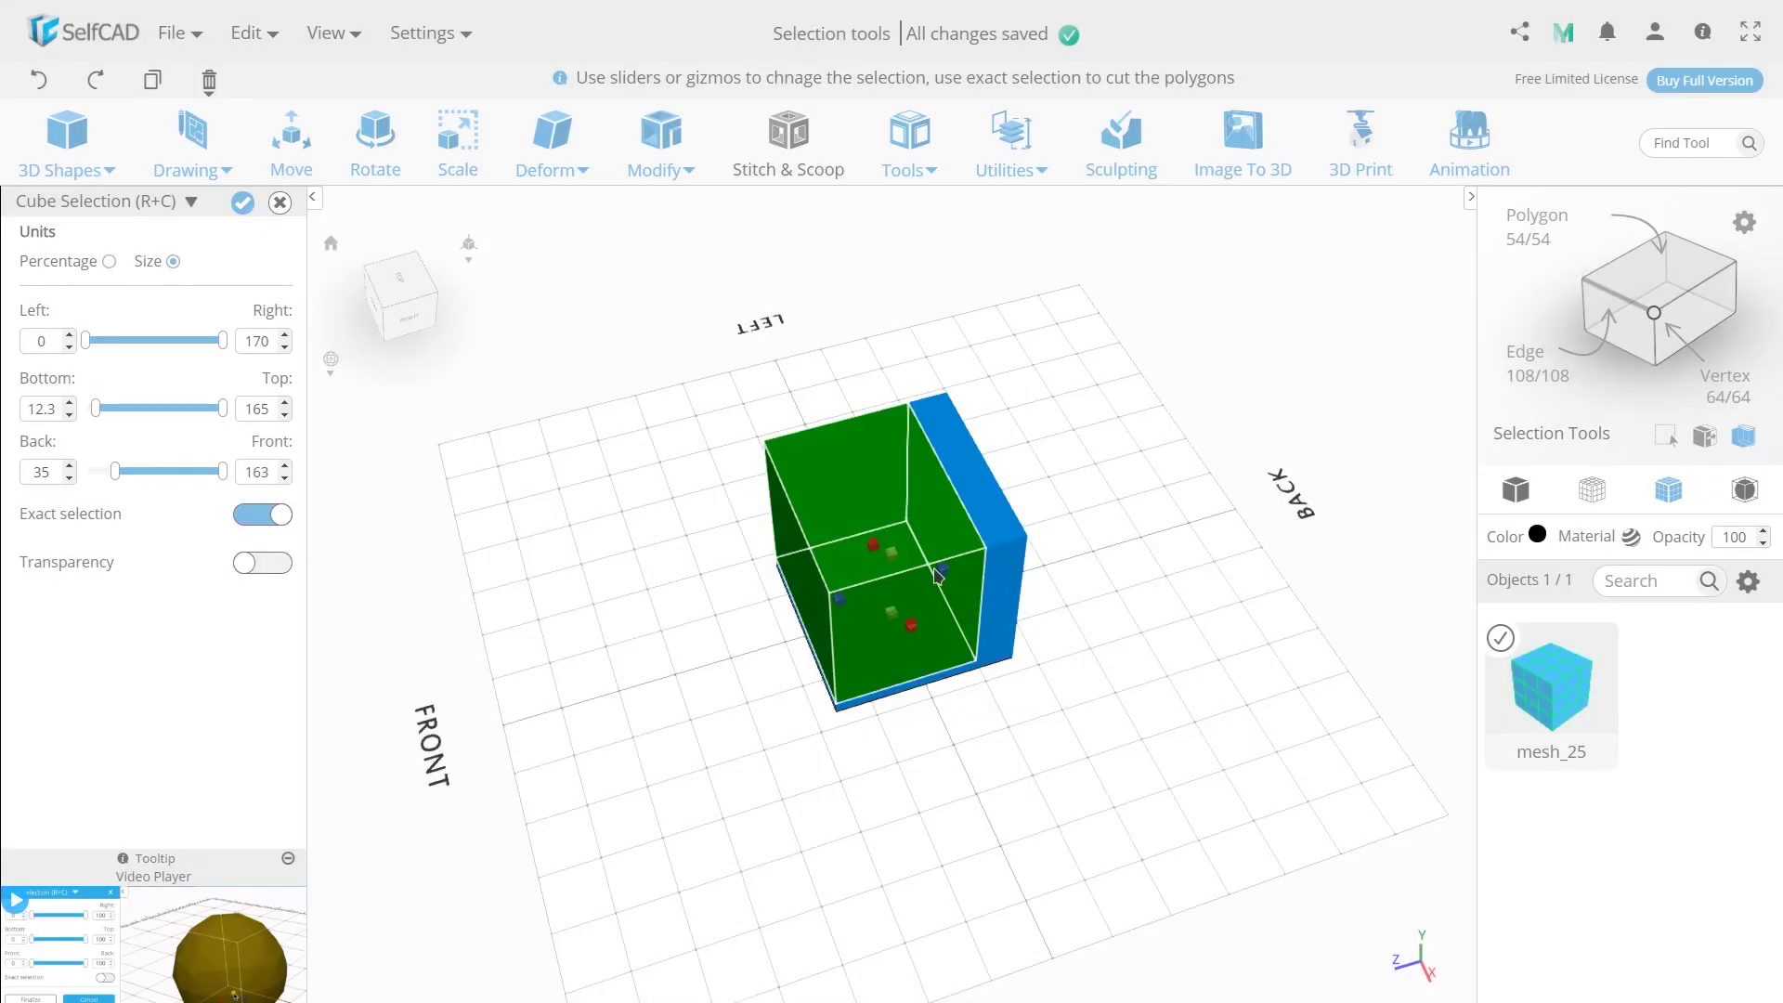
drag(943, 568, 961, 565)
drag(1040, 687, 1012, 640)
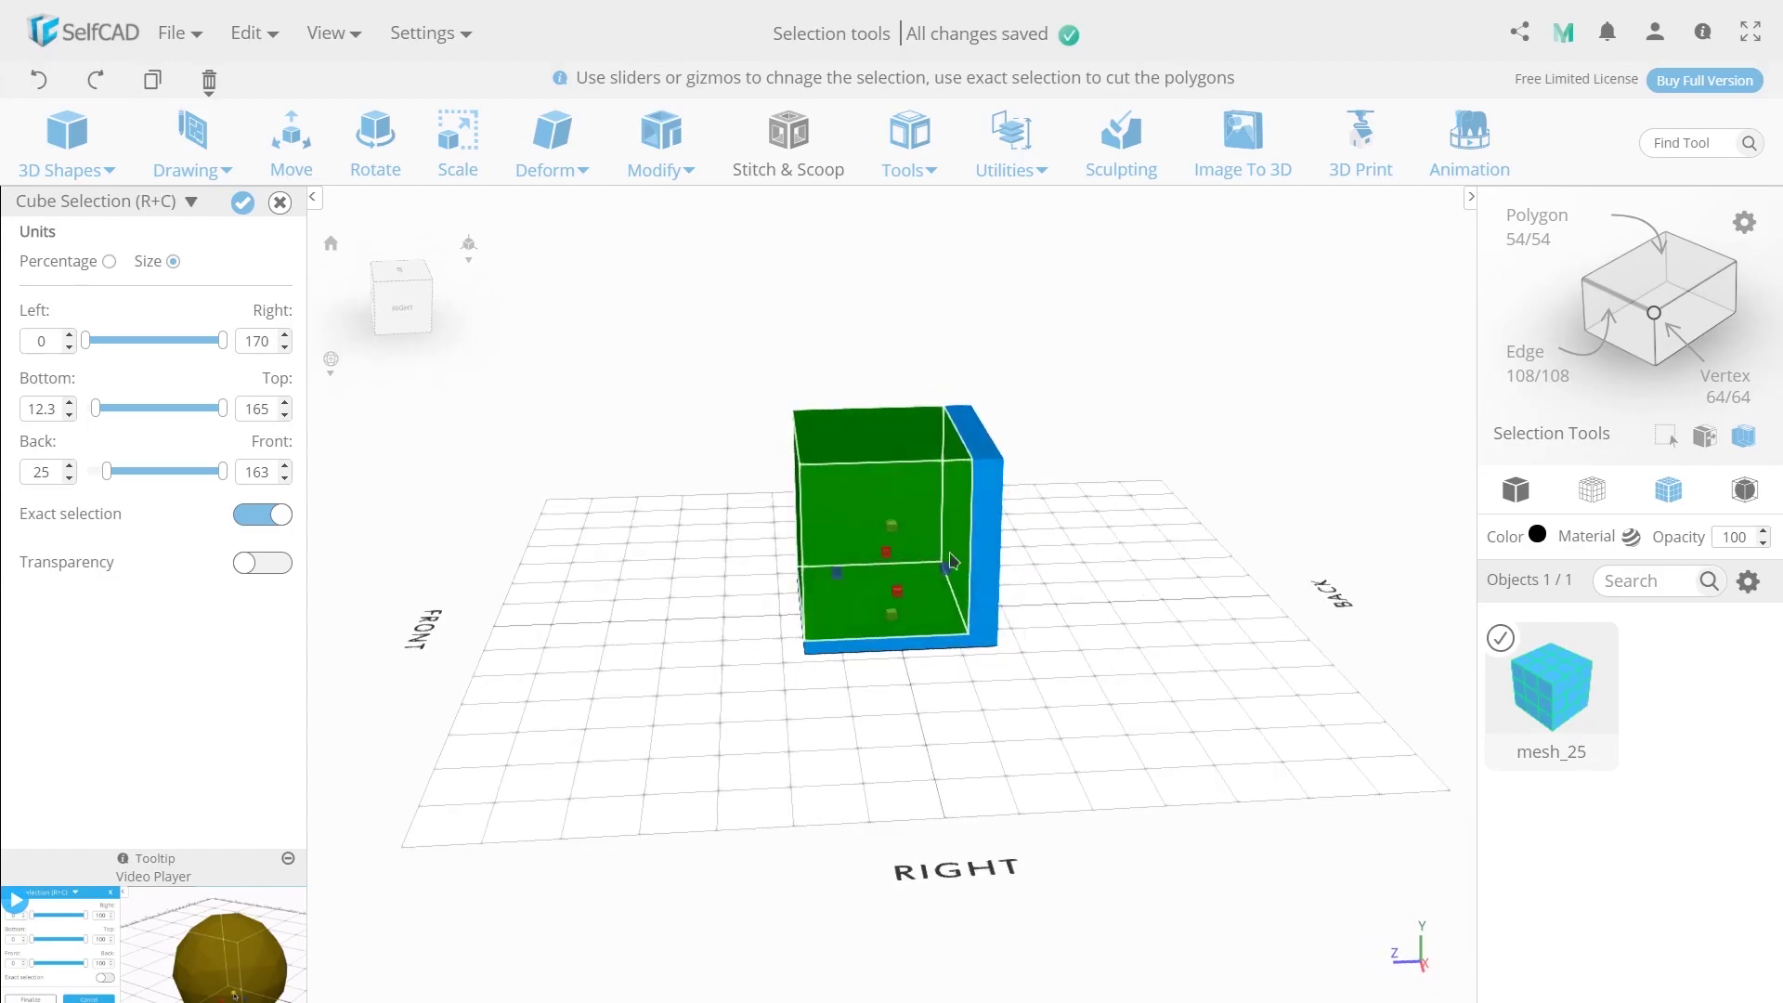
mouse_move(898, 594)
mouse_down()
mouse_move(883, 581)
mouse_move(895, 604)
mouse_up()
scroll(714, 455, up, 2)
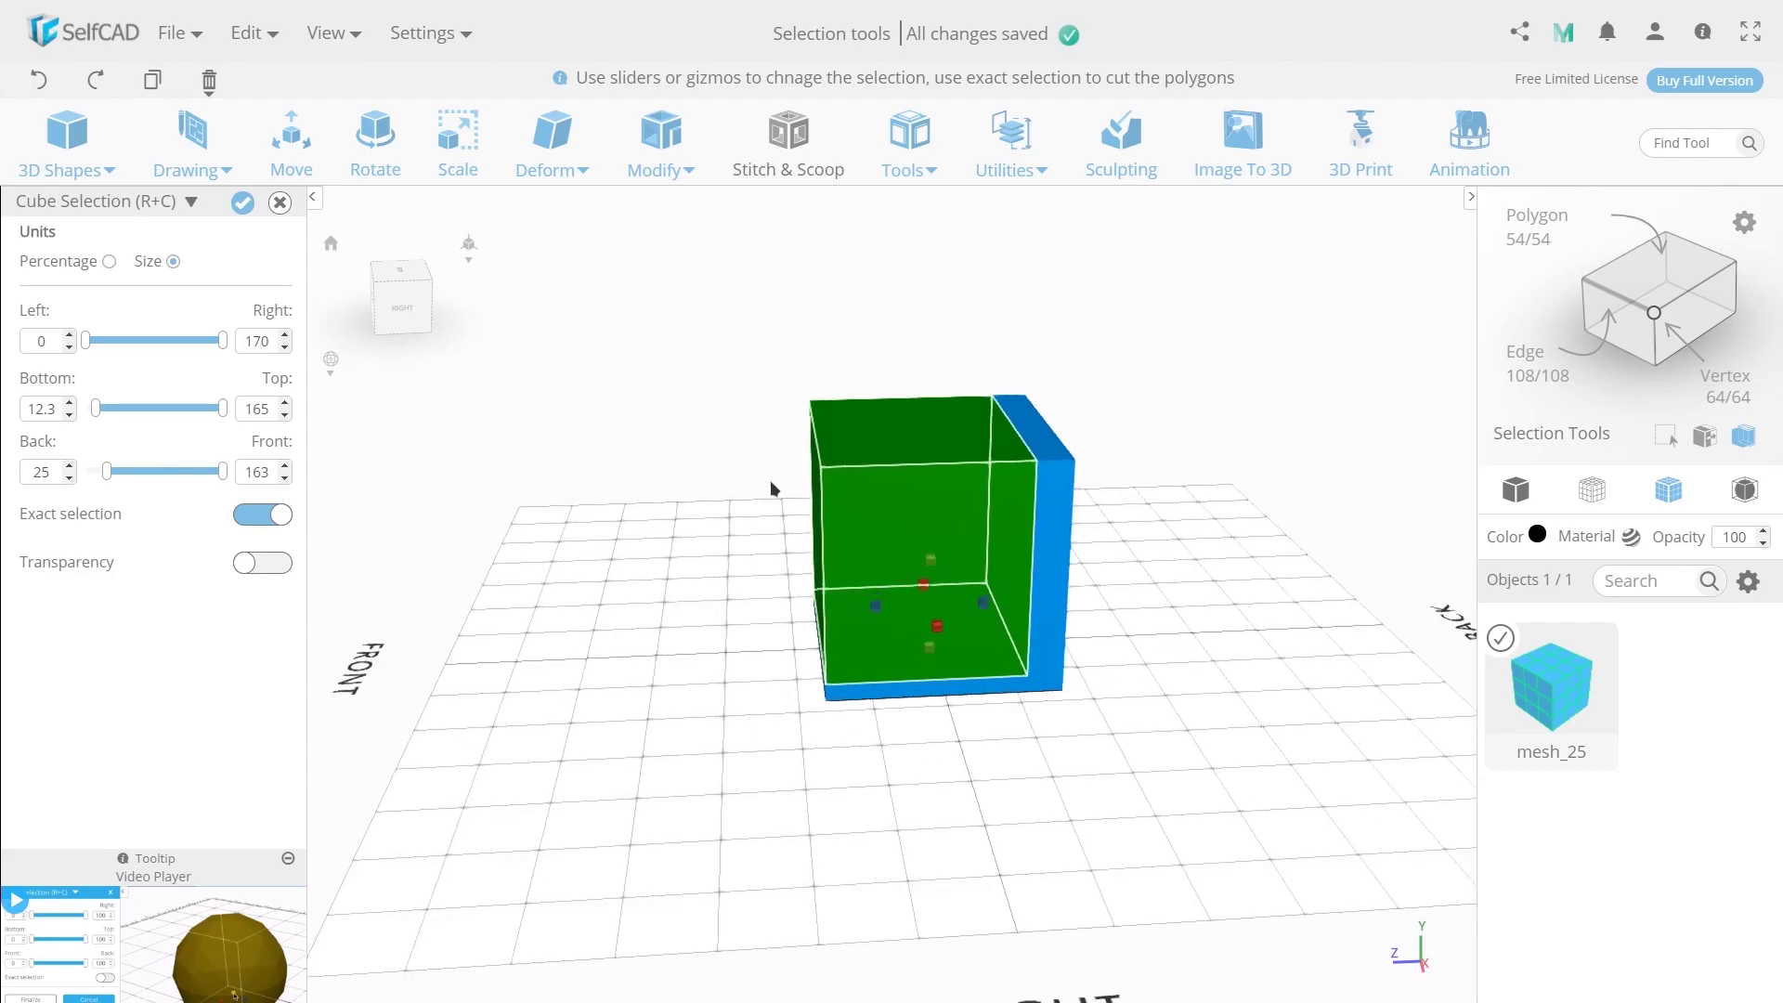
- Turn off exact selection and apply the cube selection so only whole polygons inside the box are selected
drag(771, 481, 633, 464)
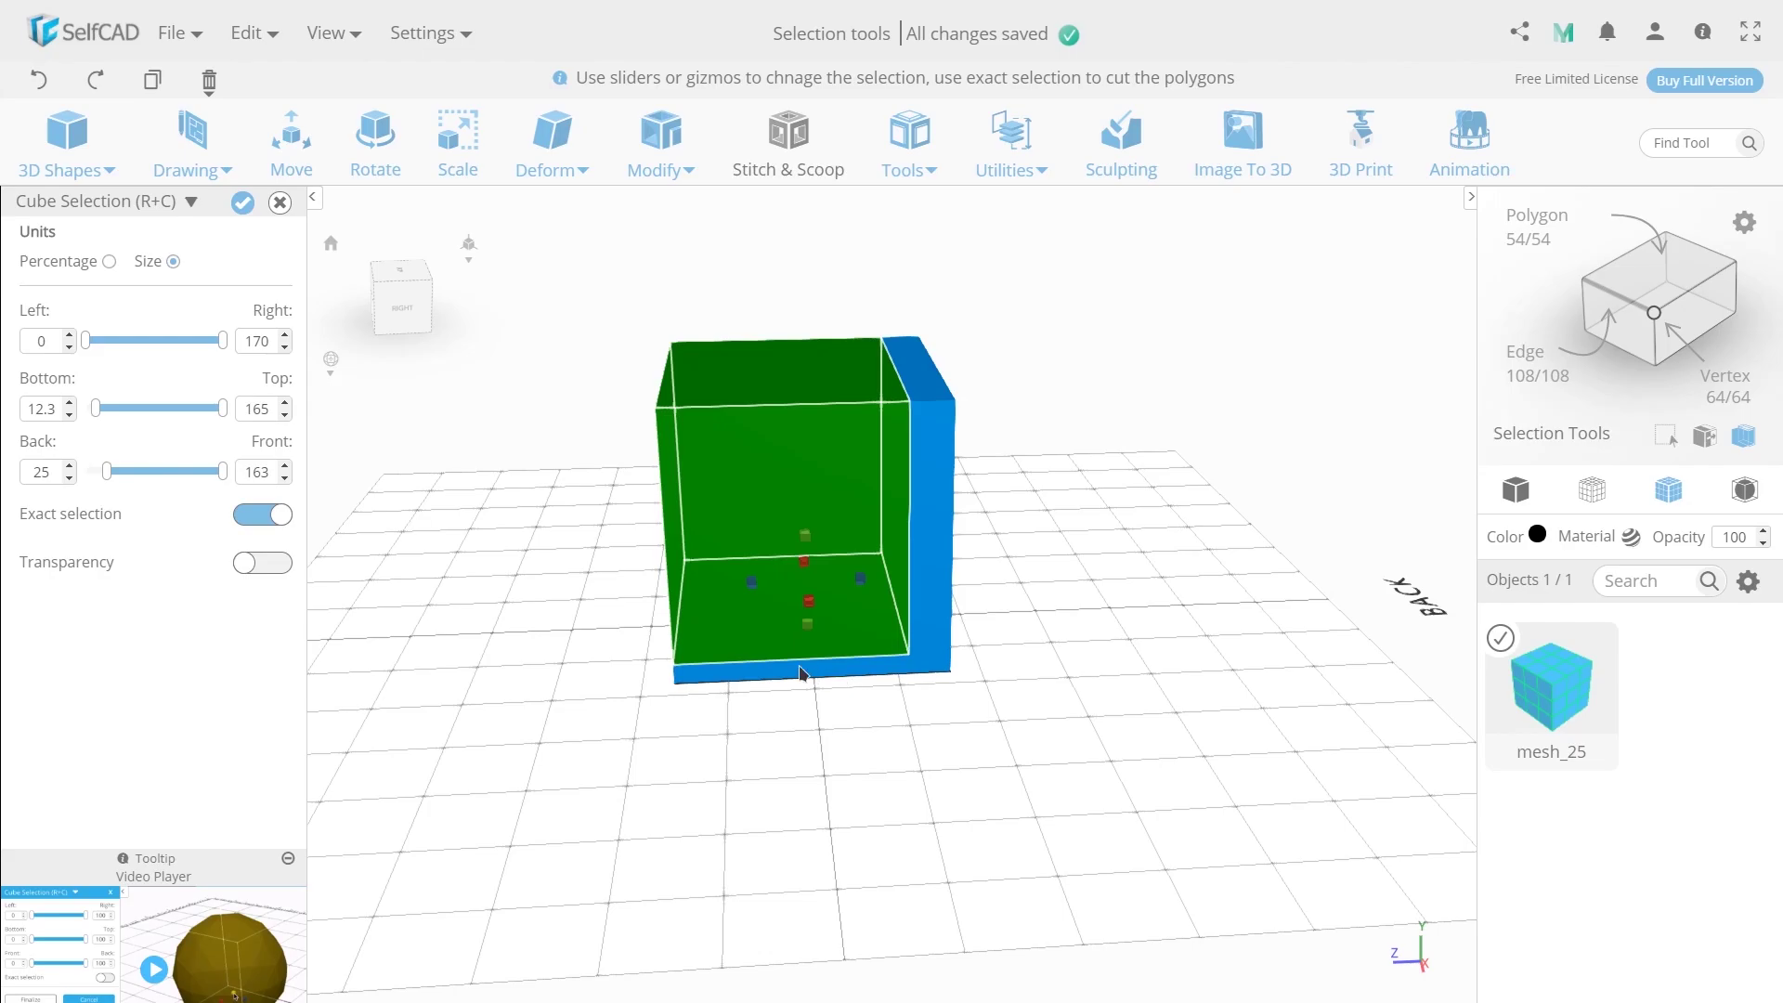
drag(734, 672, 1042, 684)
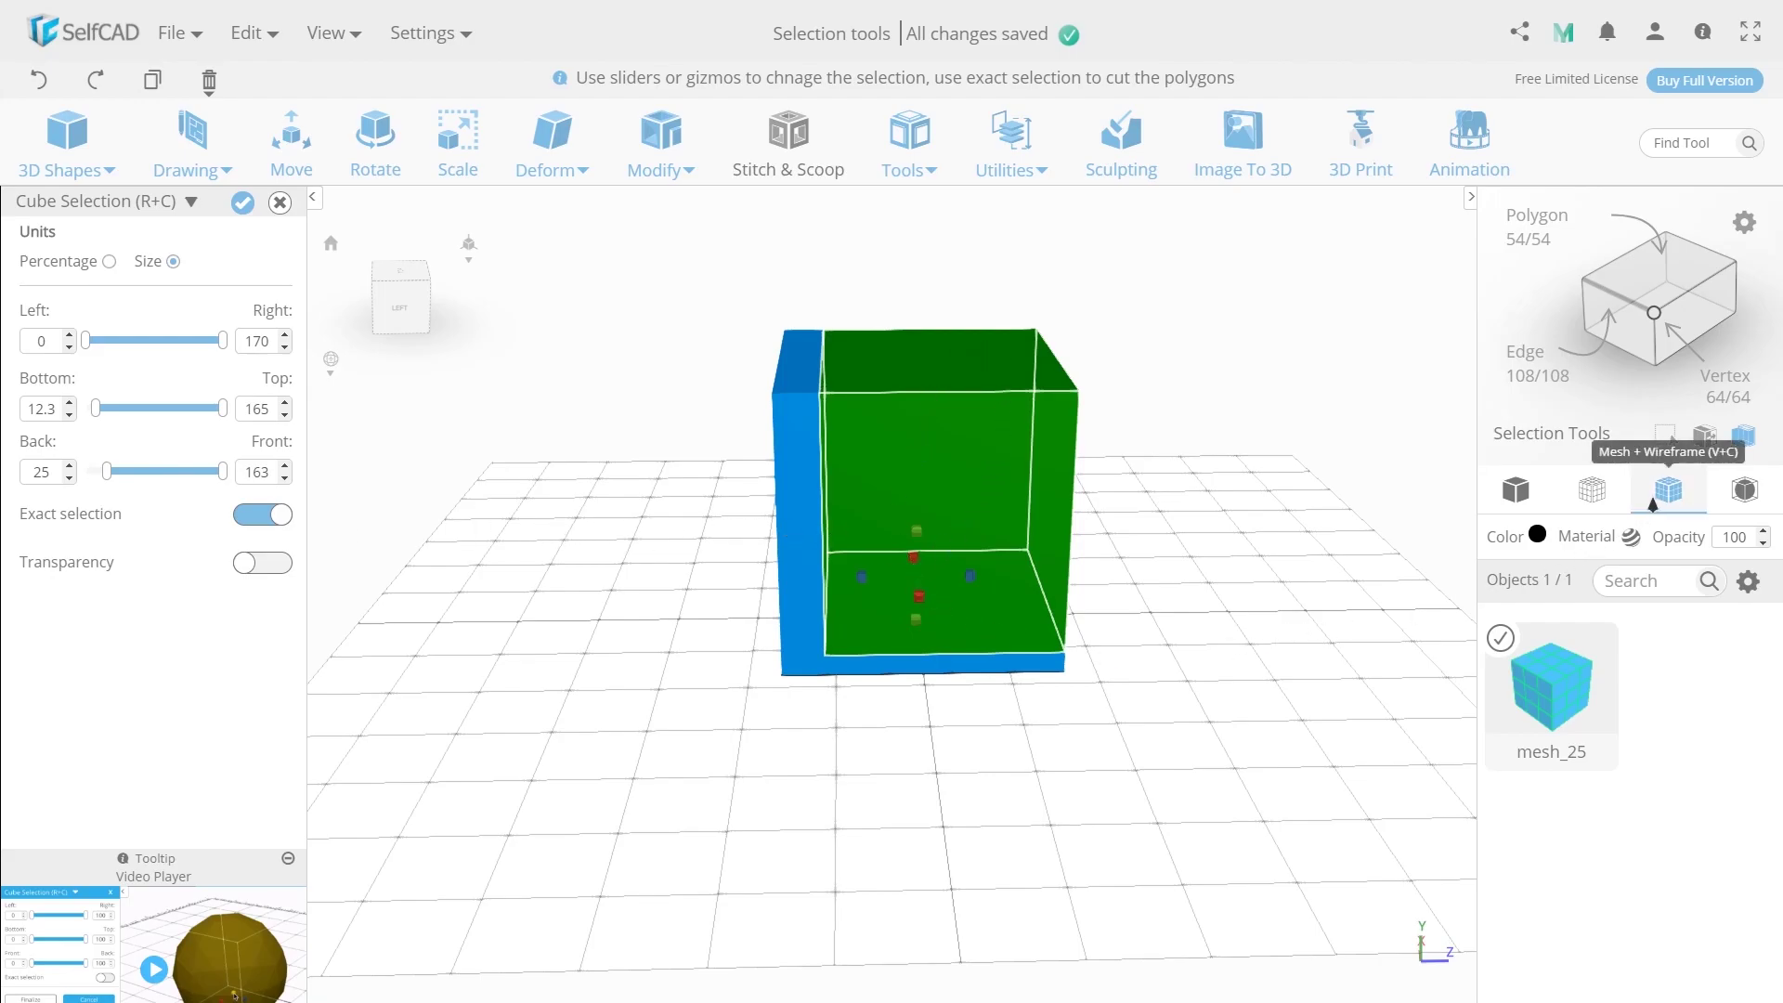
click(263, 523)
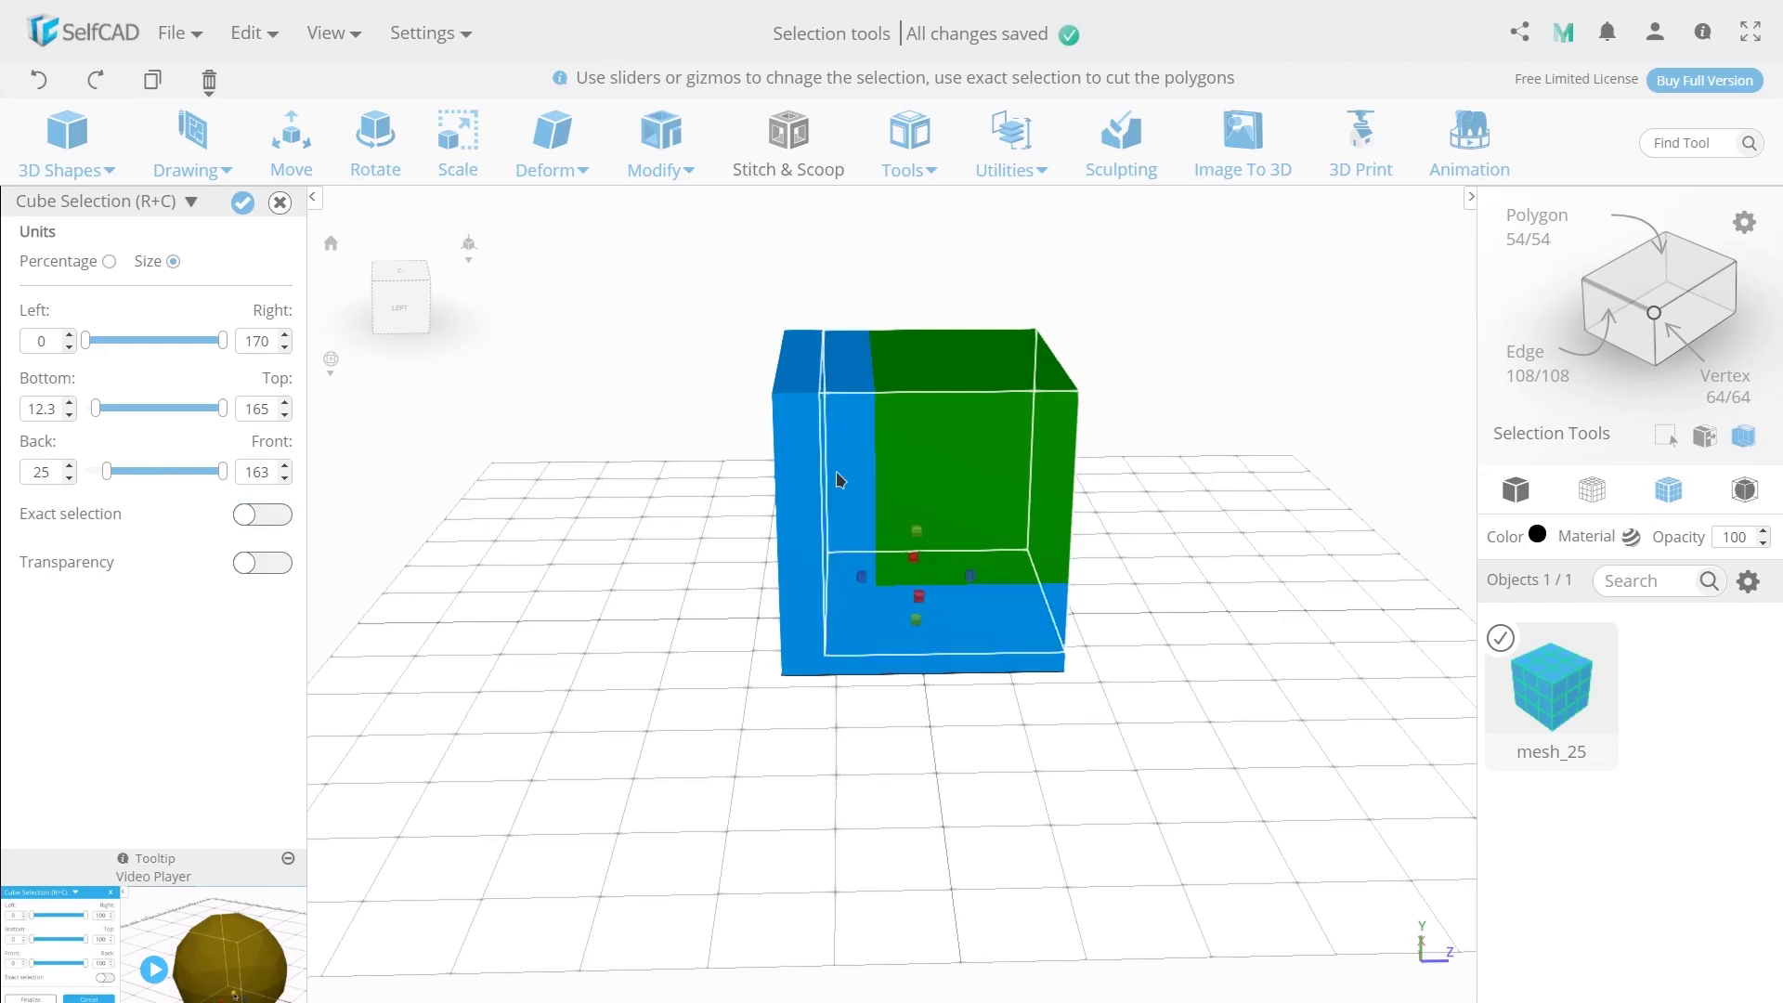
click(245, 205)
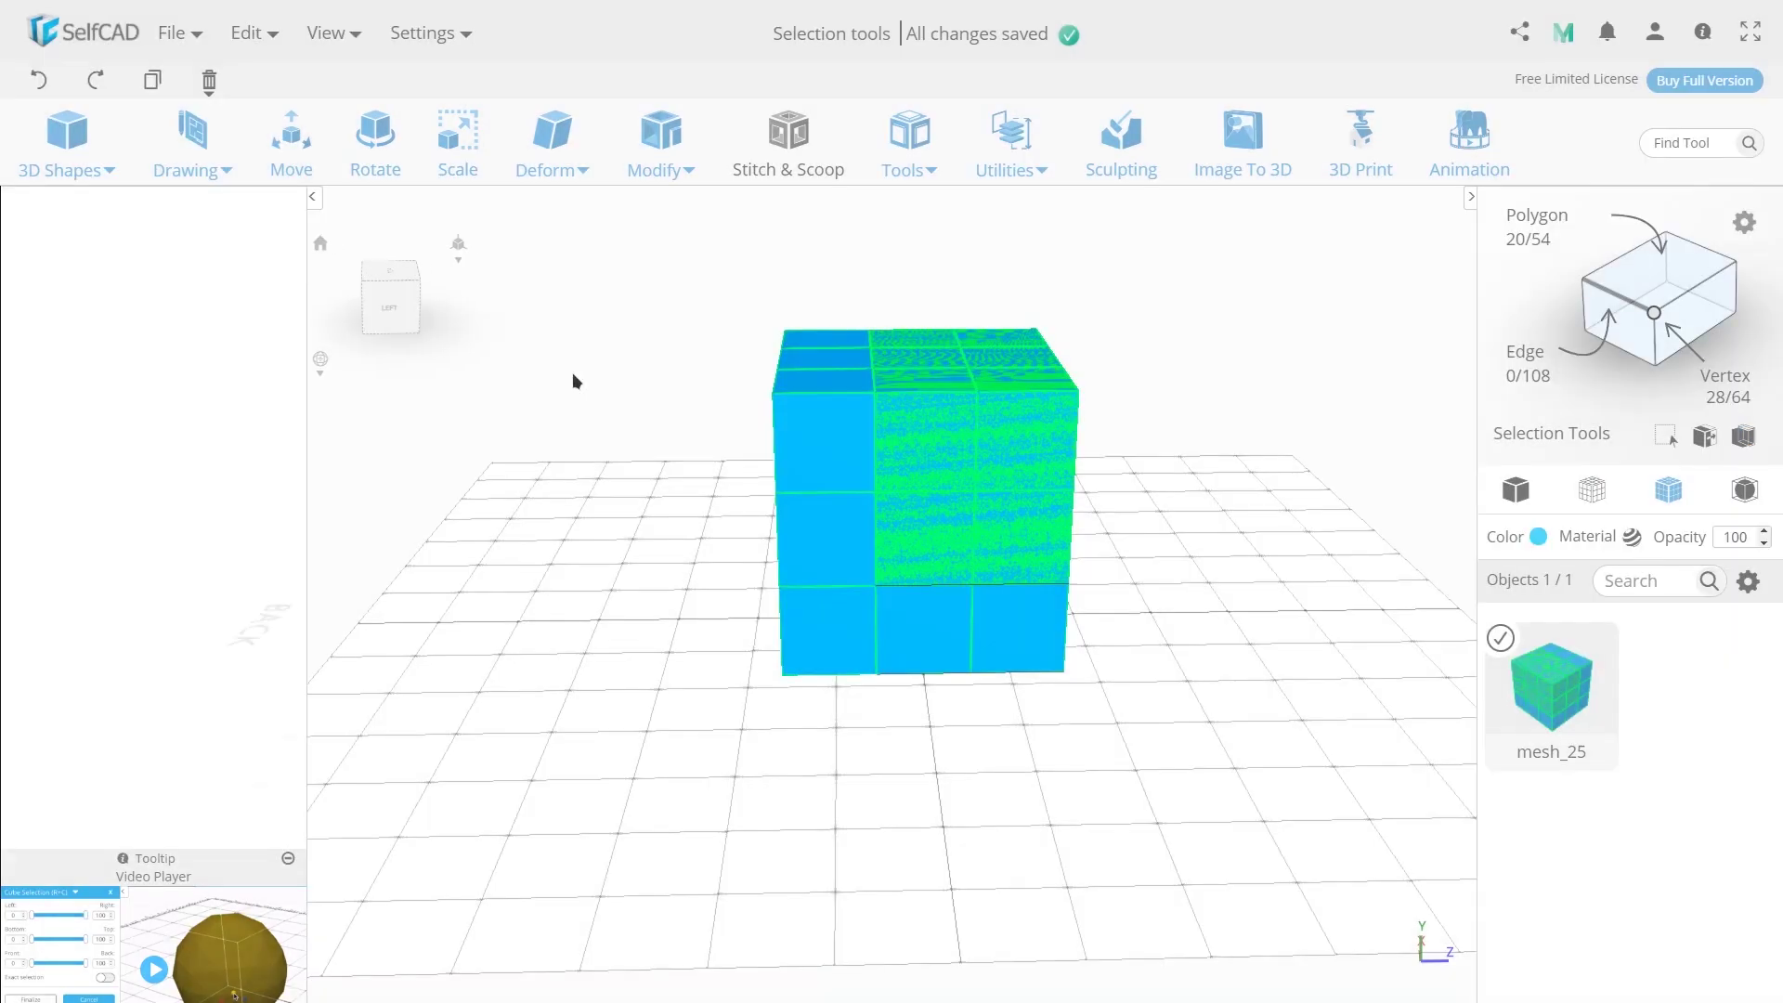
- Start Cube Selection again with exact selection on, set the bottom limit to 16 and back limit to 27, and apply it
drag(1285, 550, 1365, 509)
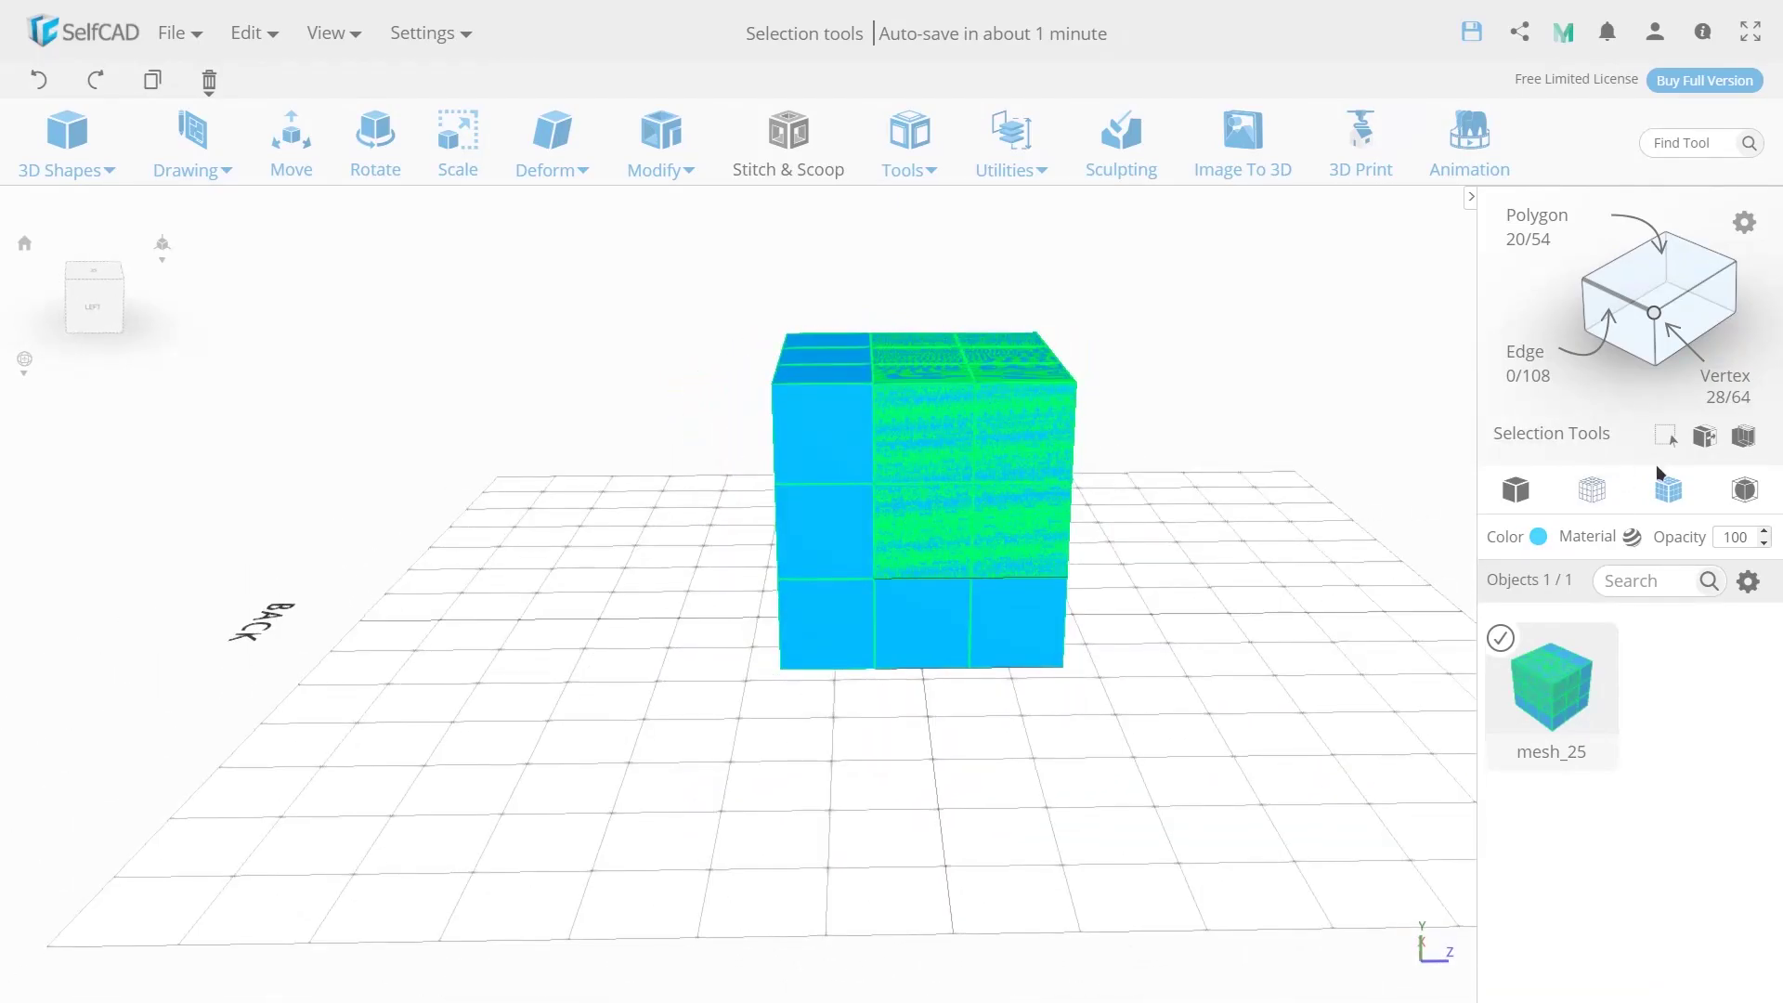
click(1744, 436)
click(263, 513)
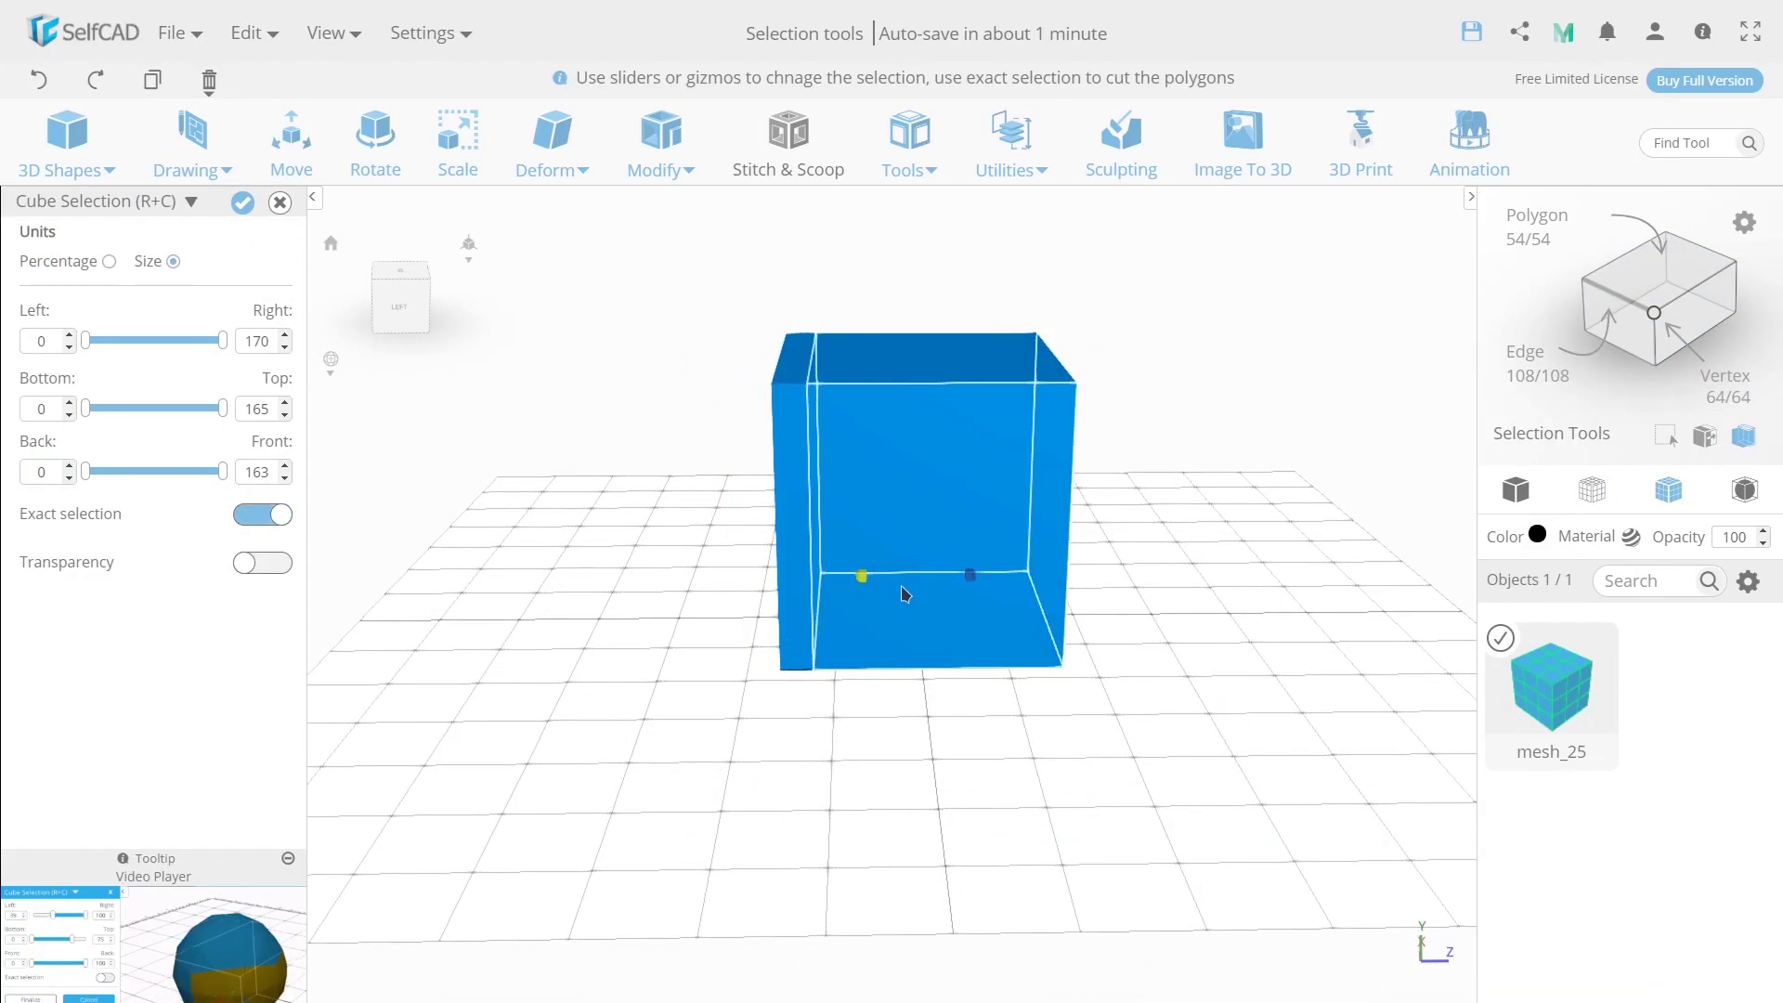
drag(905, 594, 916, 592)
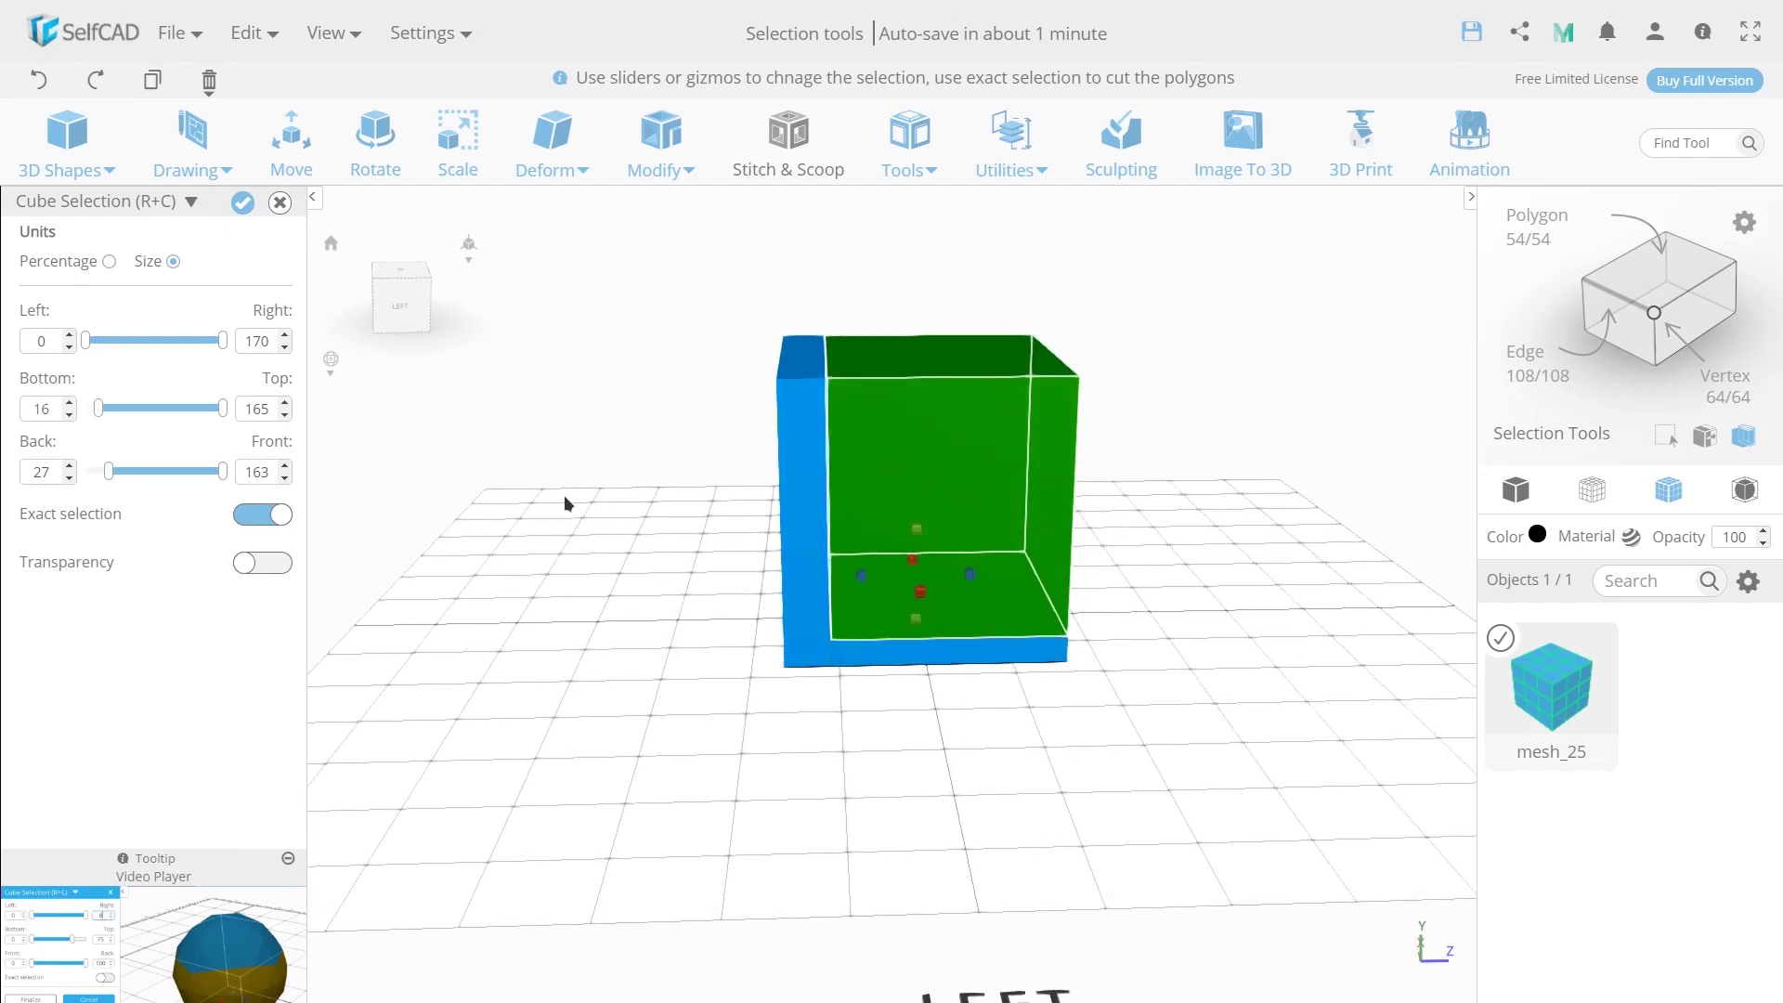
click(243, 201)
- Move the selected region of the cube slightly along the Z axis
scroll(789, 520, up, 3)
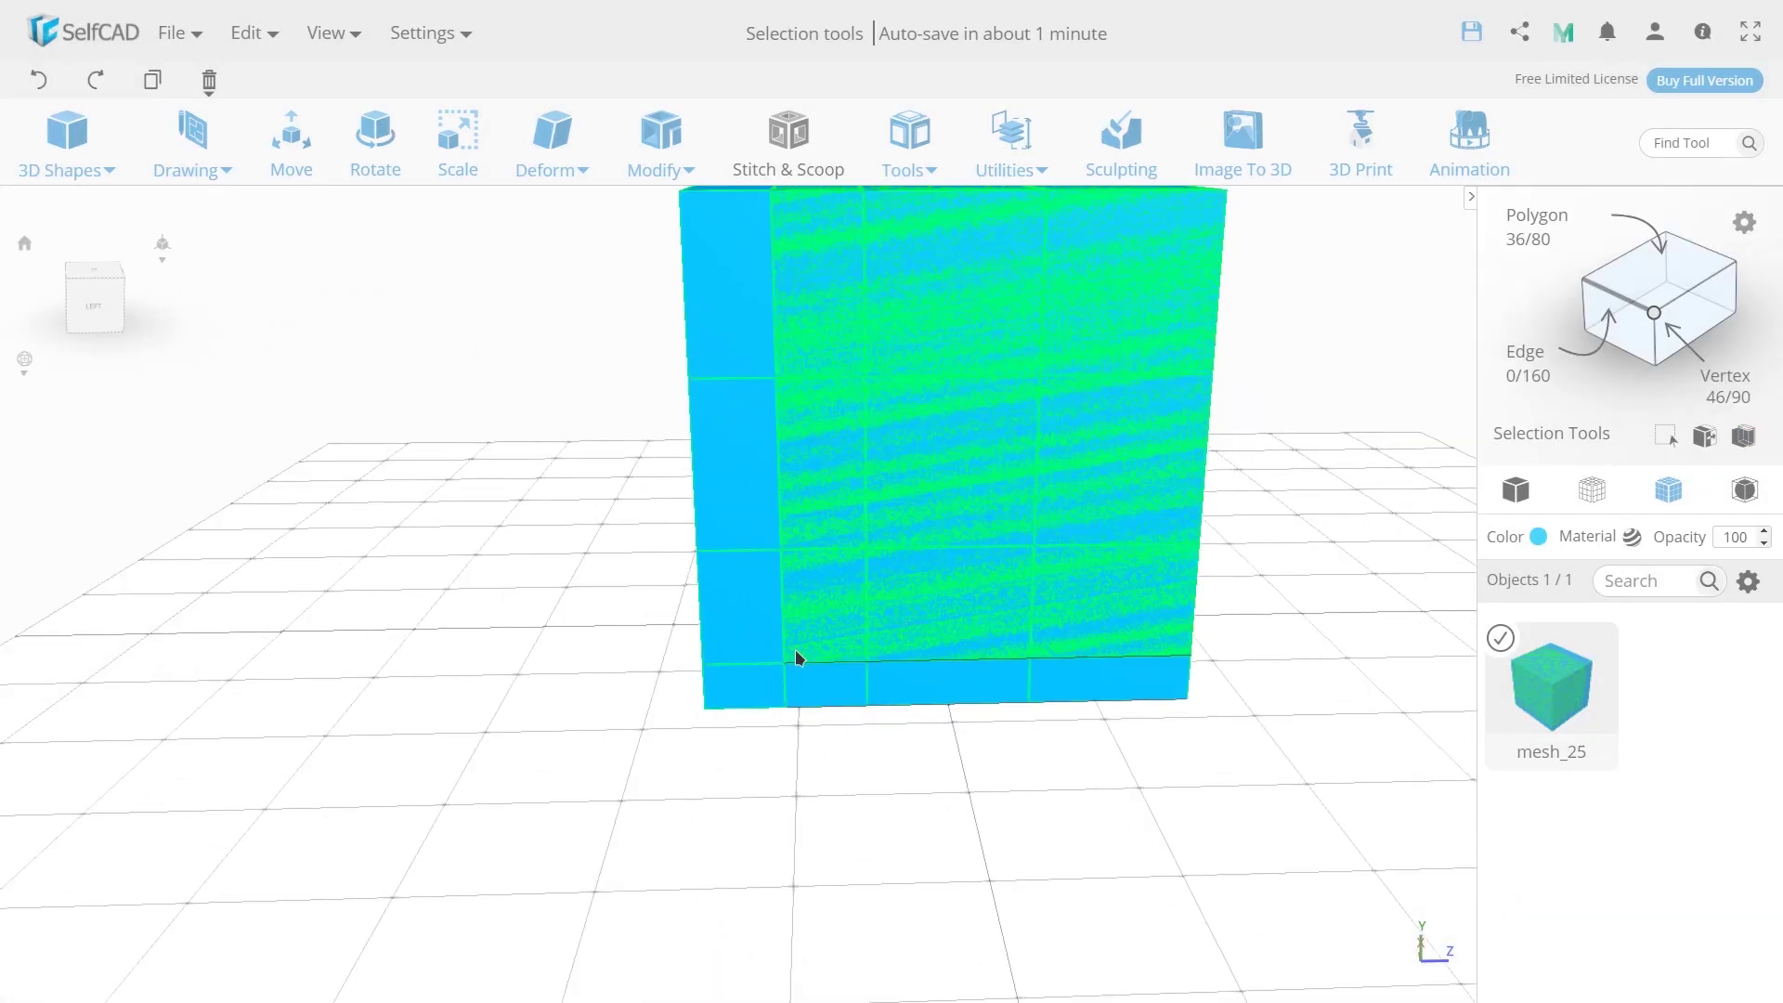
drag(1302, 639, 402, 259)
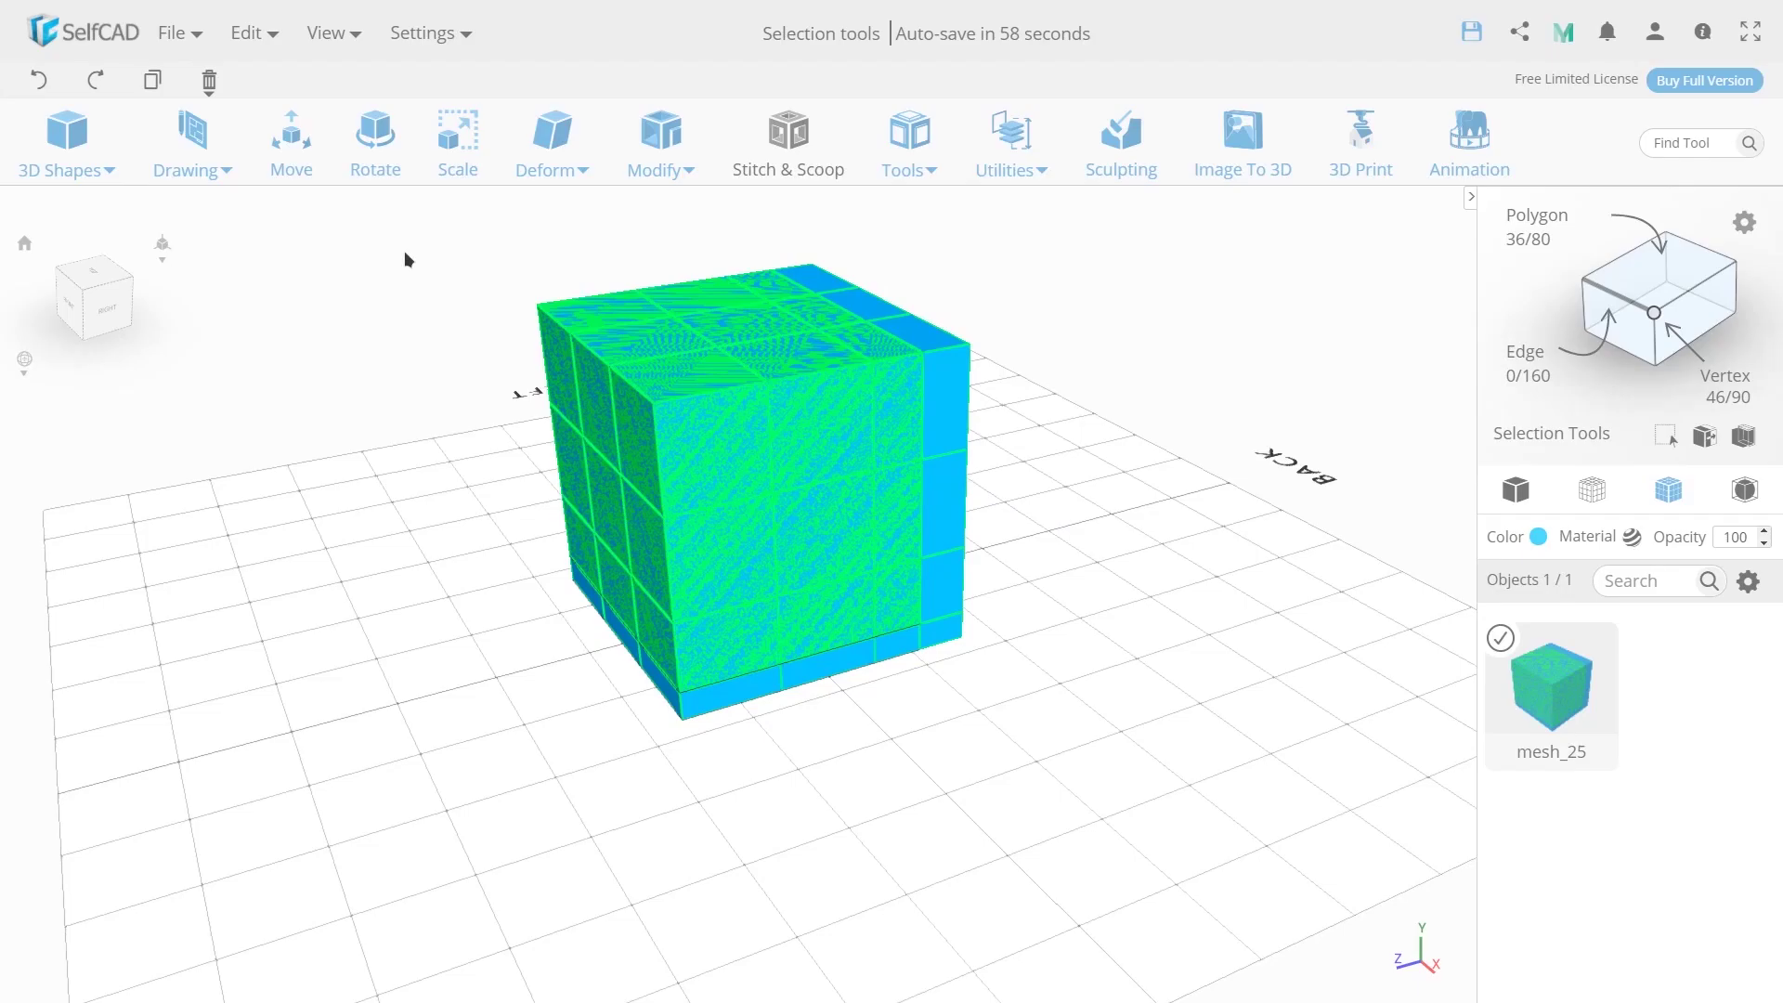
key(m)
drag(770, 570, 975, 820)
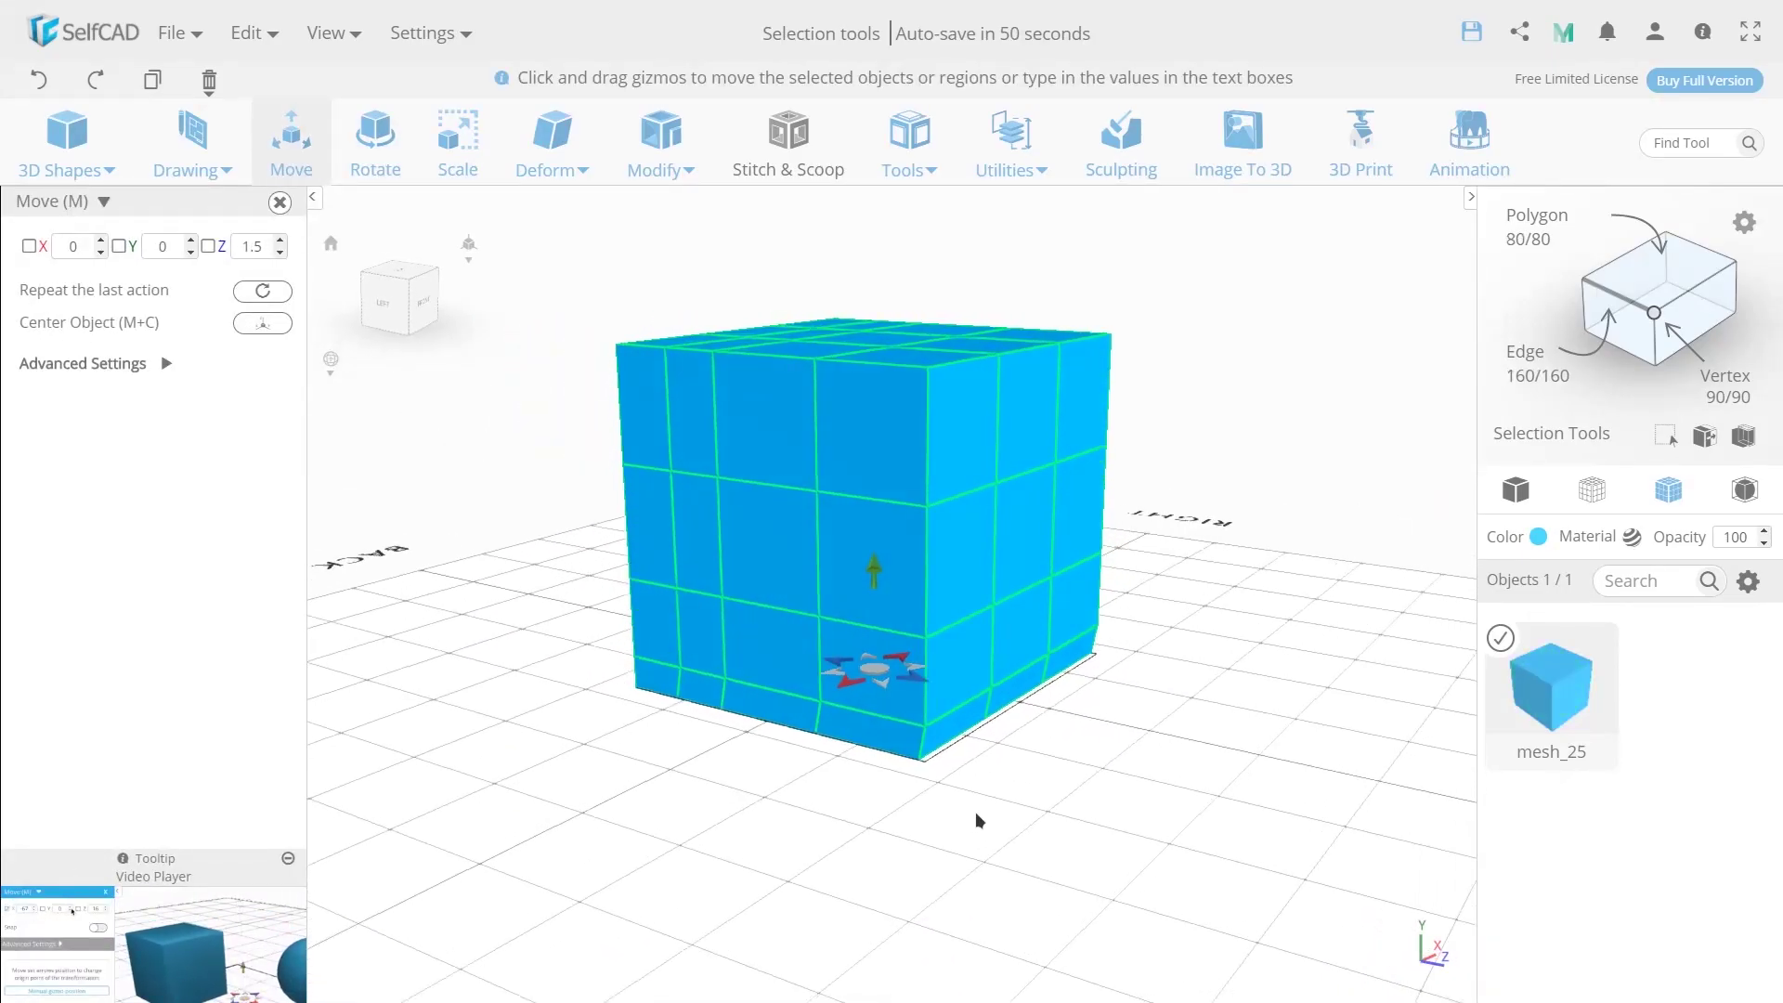
- Start Cube Selection on the whole mesh, turn on transparency and set the selection's back limit to 34
click(1743, 436)
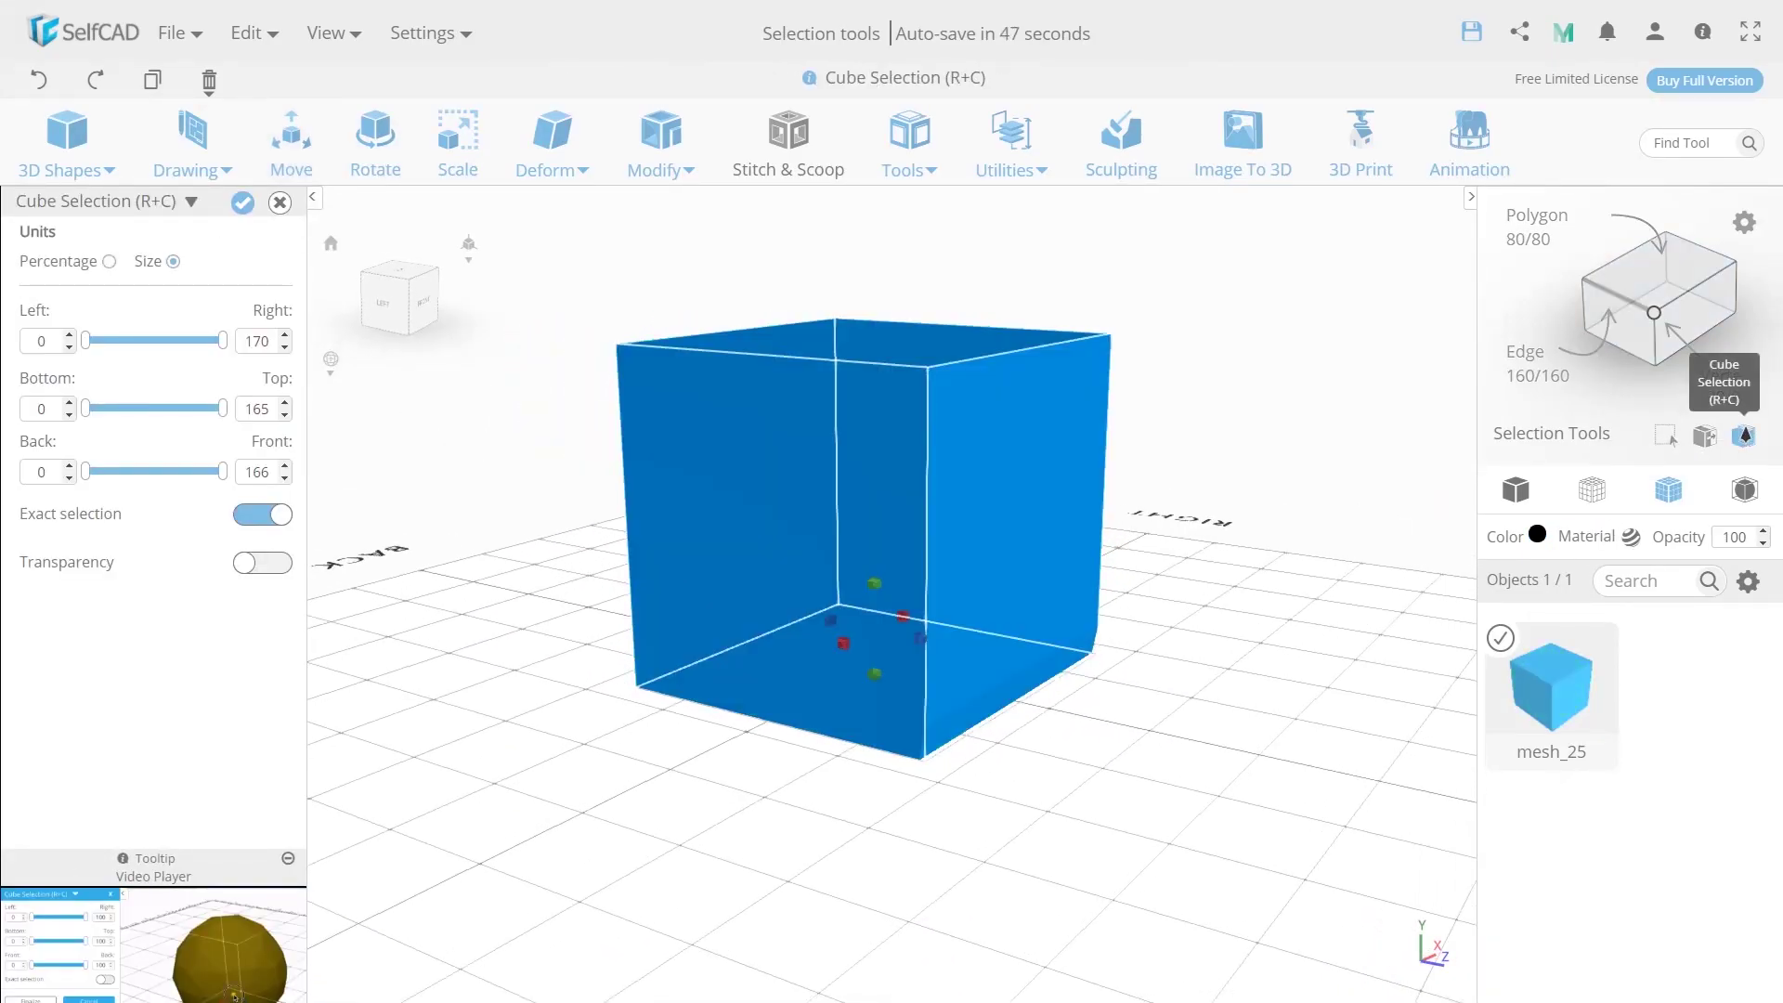
click(265, 568)
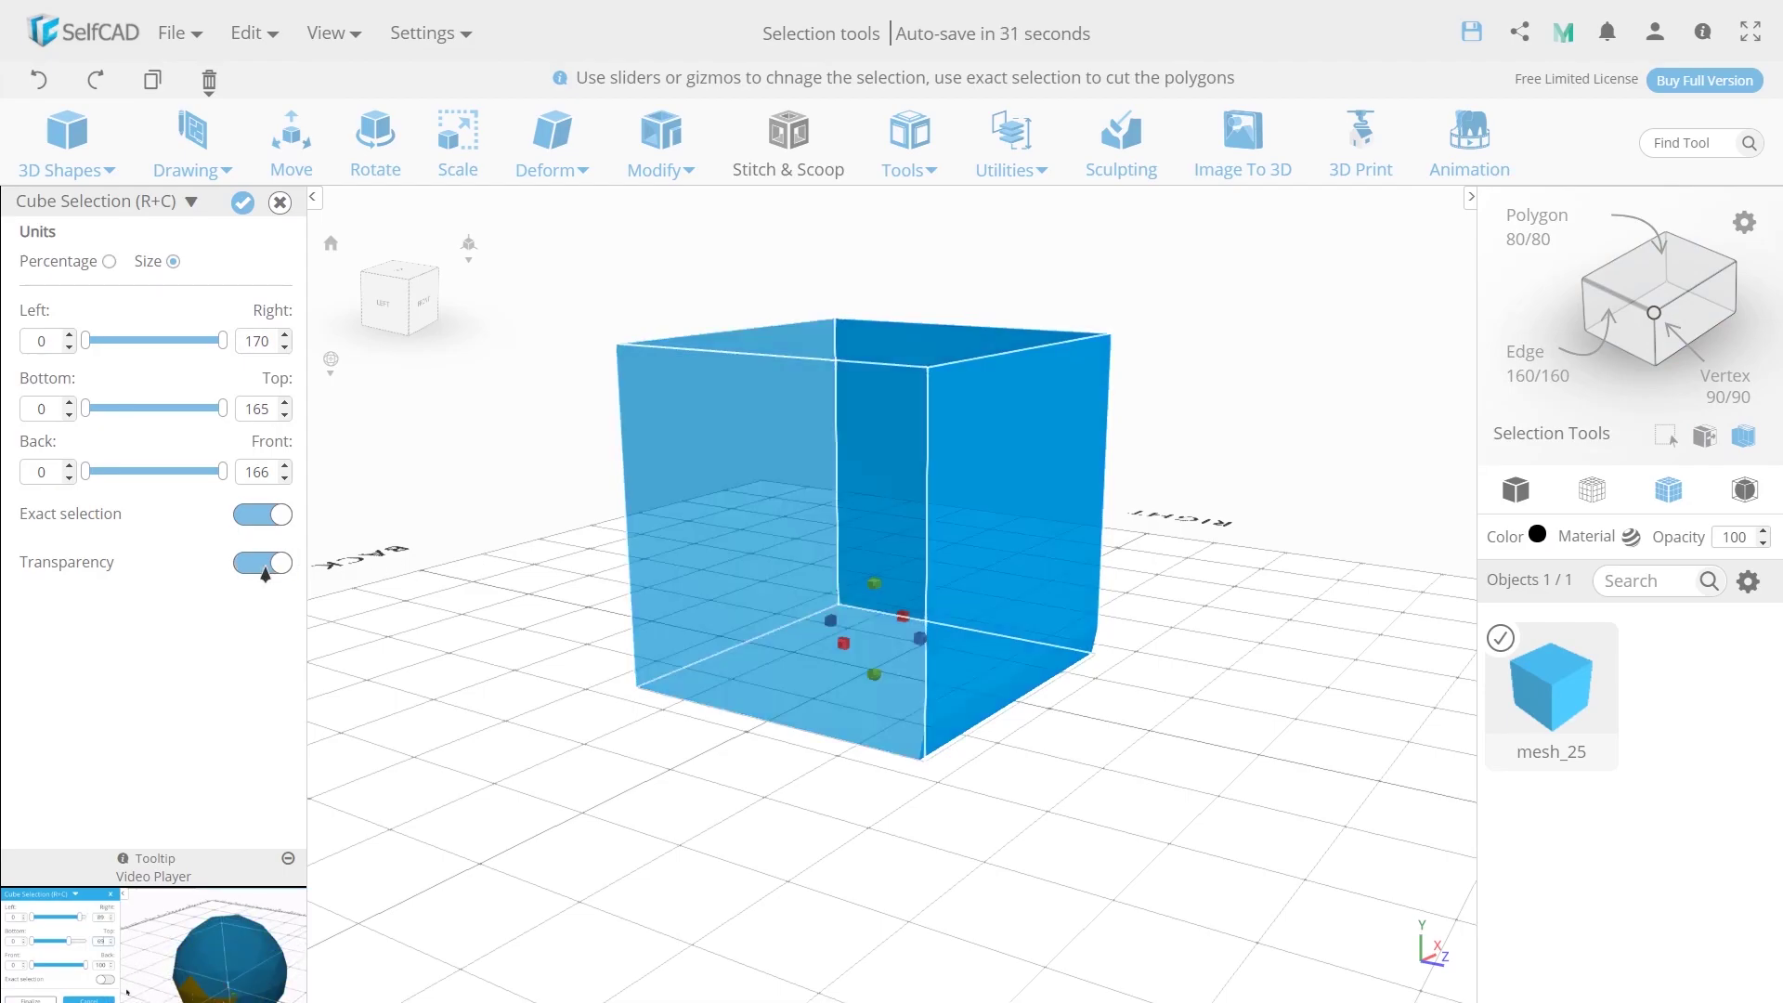
click(265, 568)
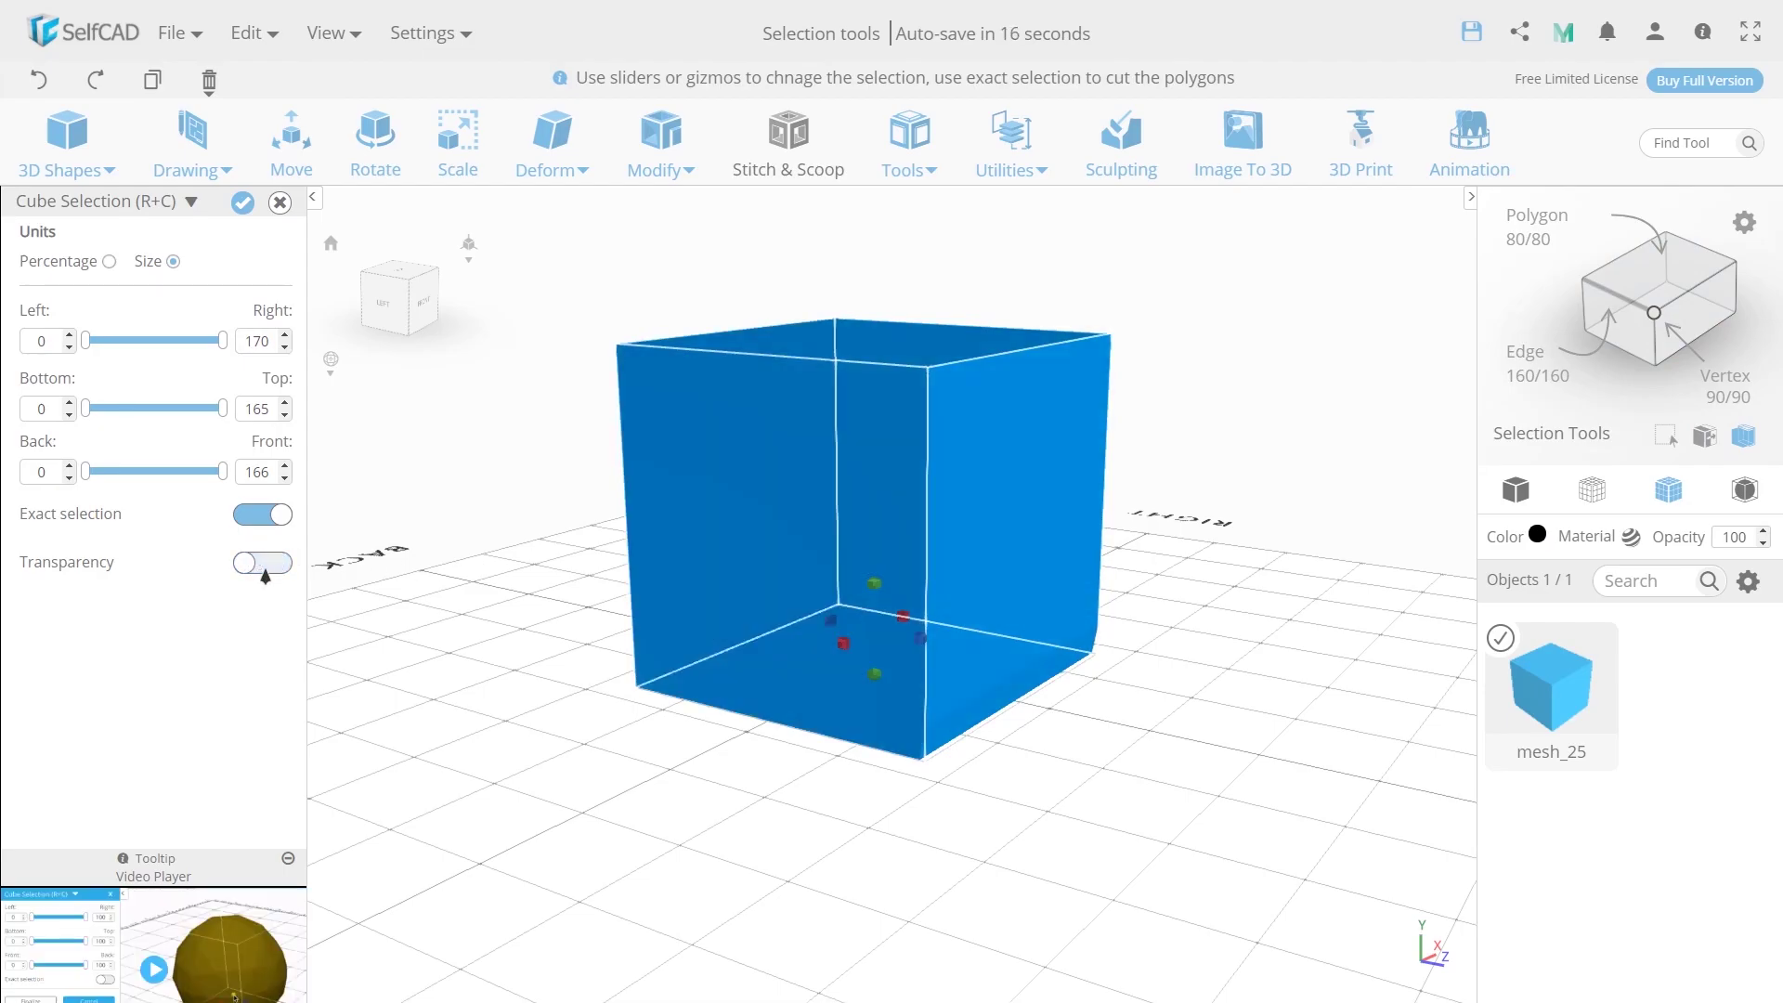
click(265, 568)
drag(570, 646, 915, 650)
drag(1065, 784, 772, 769)
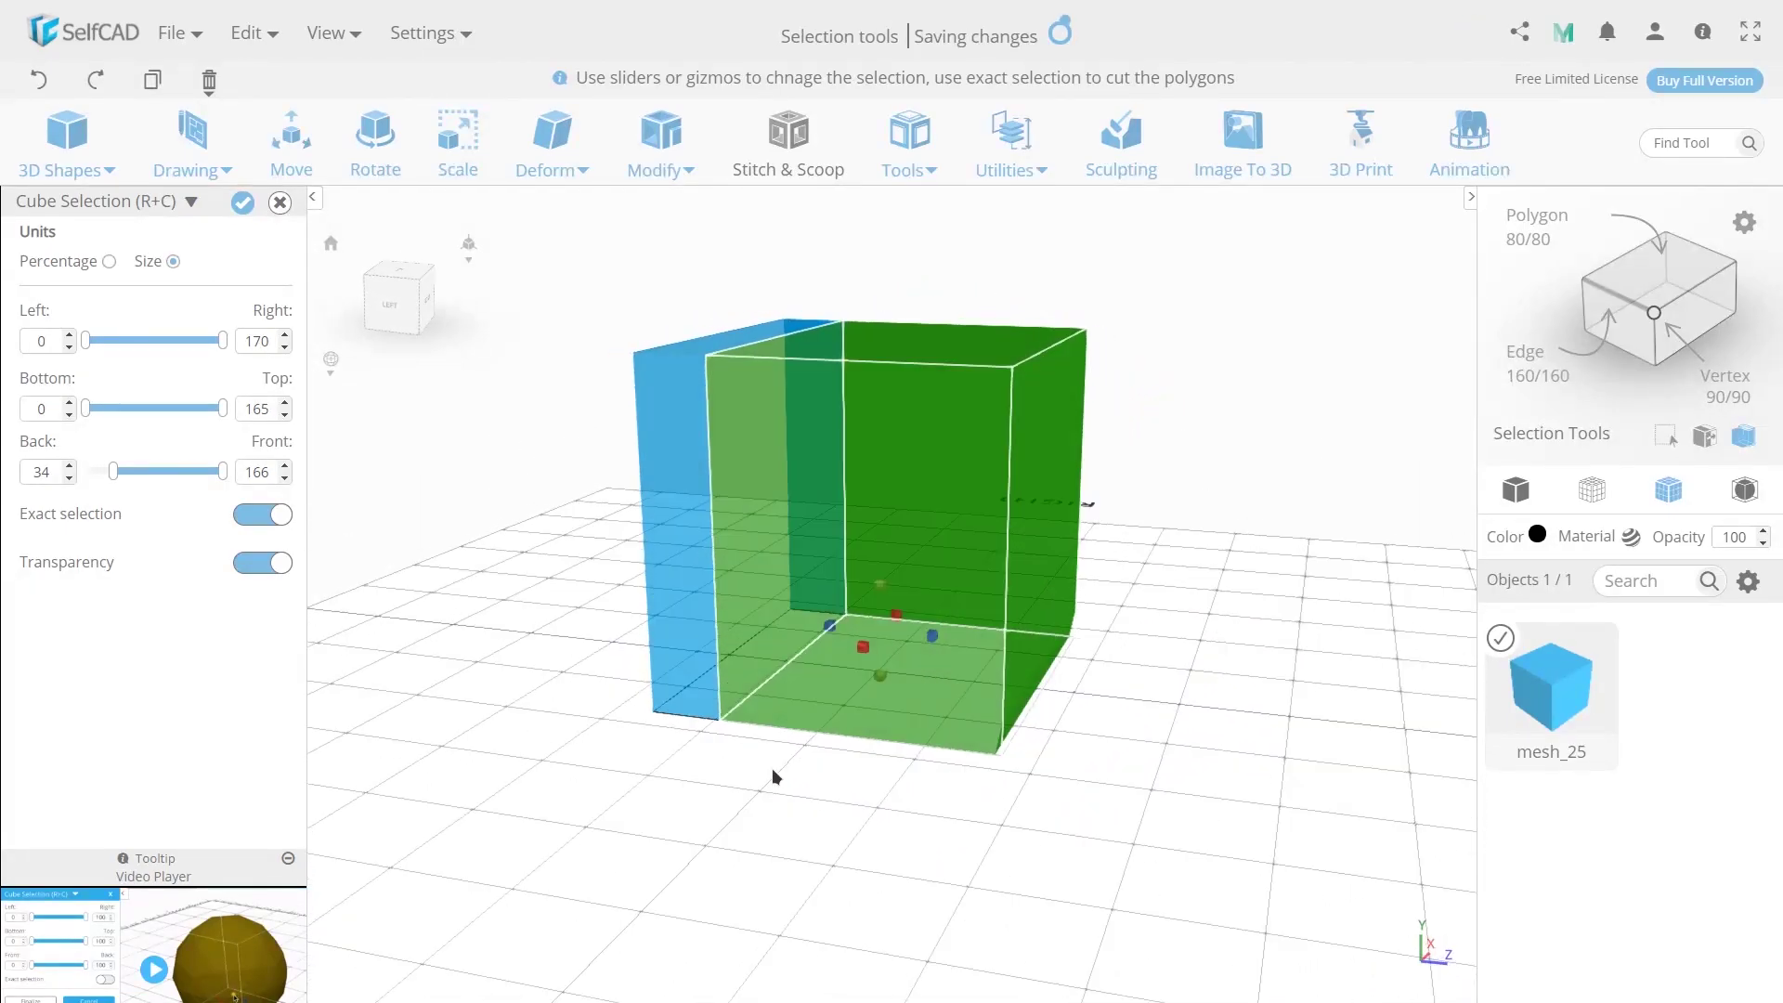